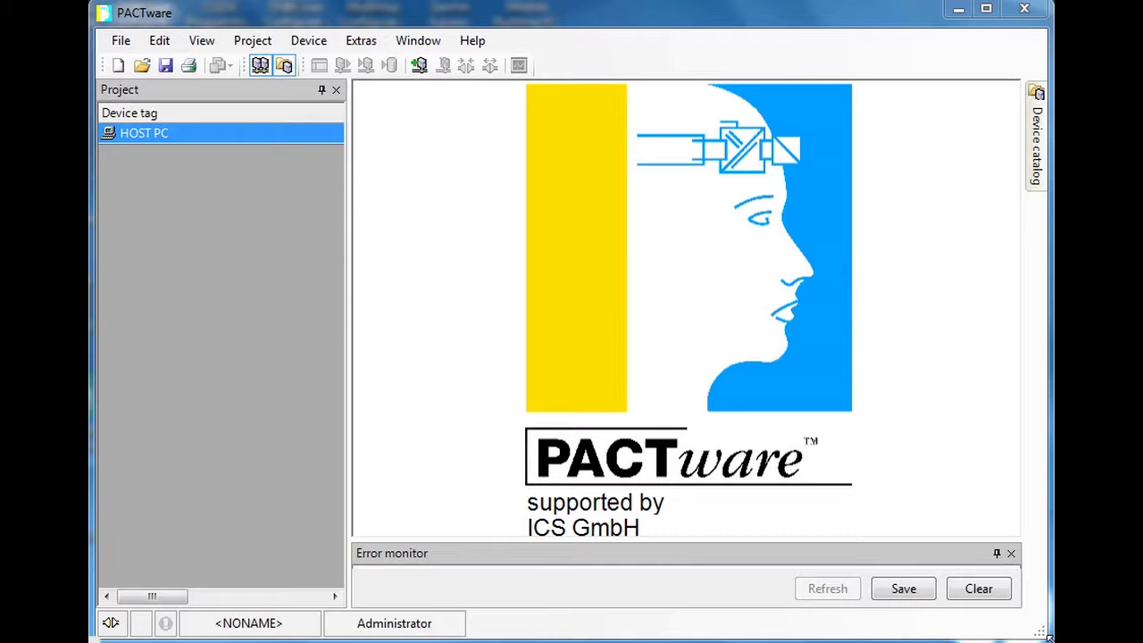
left_click(266, 252)
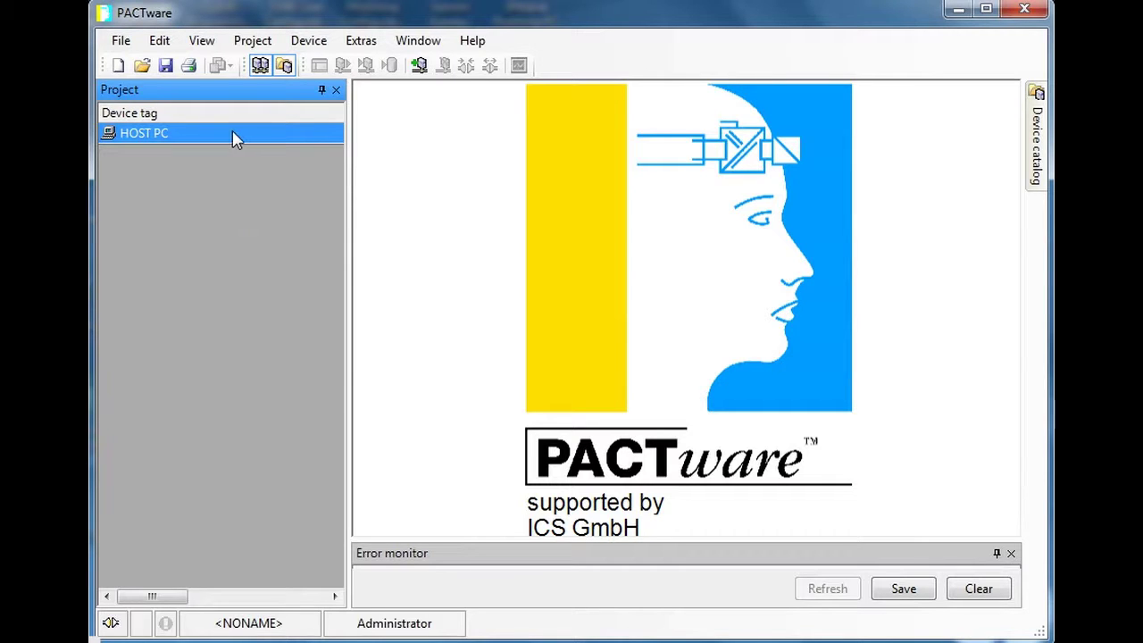
left_click(121, 41)
left_click(130, 65)
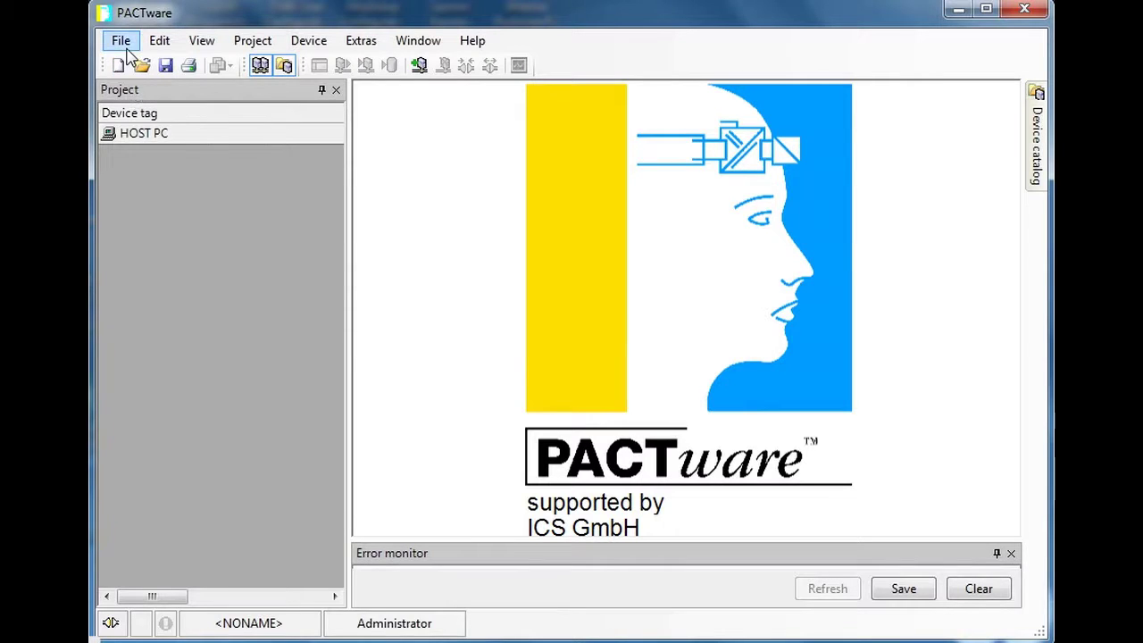
Step: Add the BL Service Ethernet communication device under HOST PC in the project
left_click(174, 143)
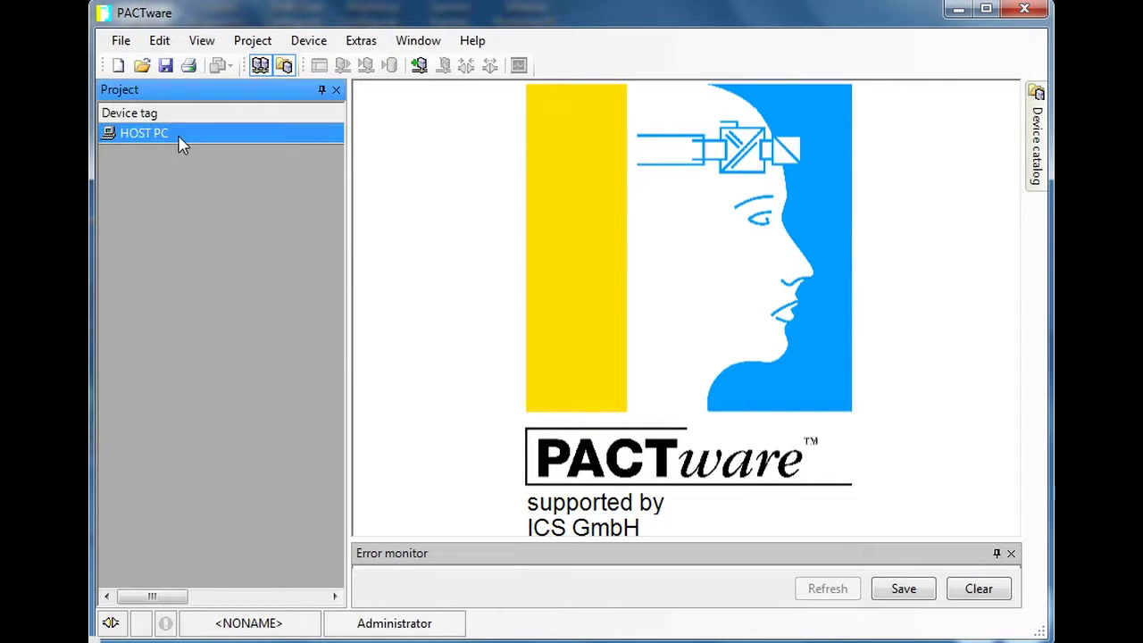
right_click(178, 140)
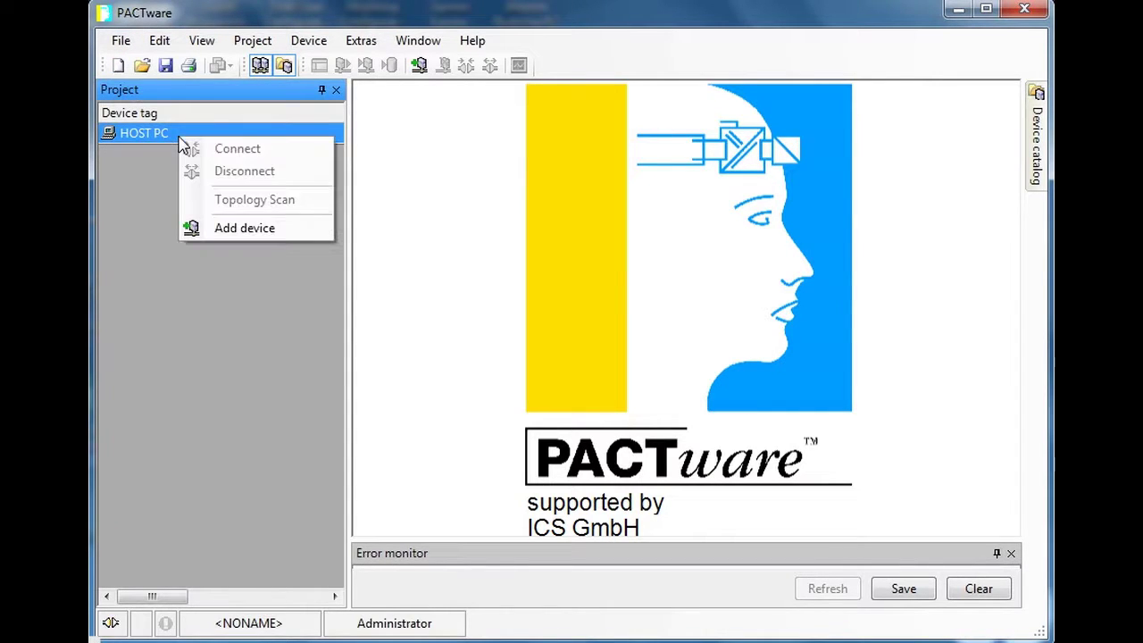
left_click(245, 228)
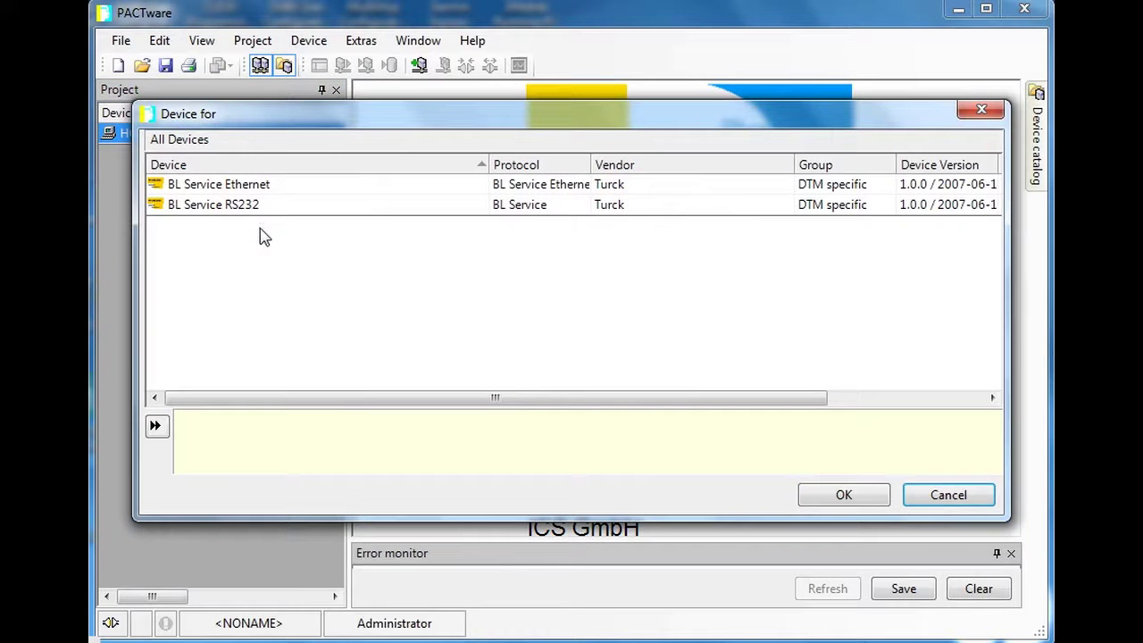
left_click(304, 188)
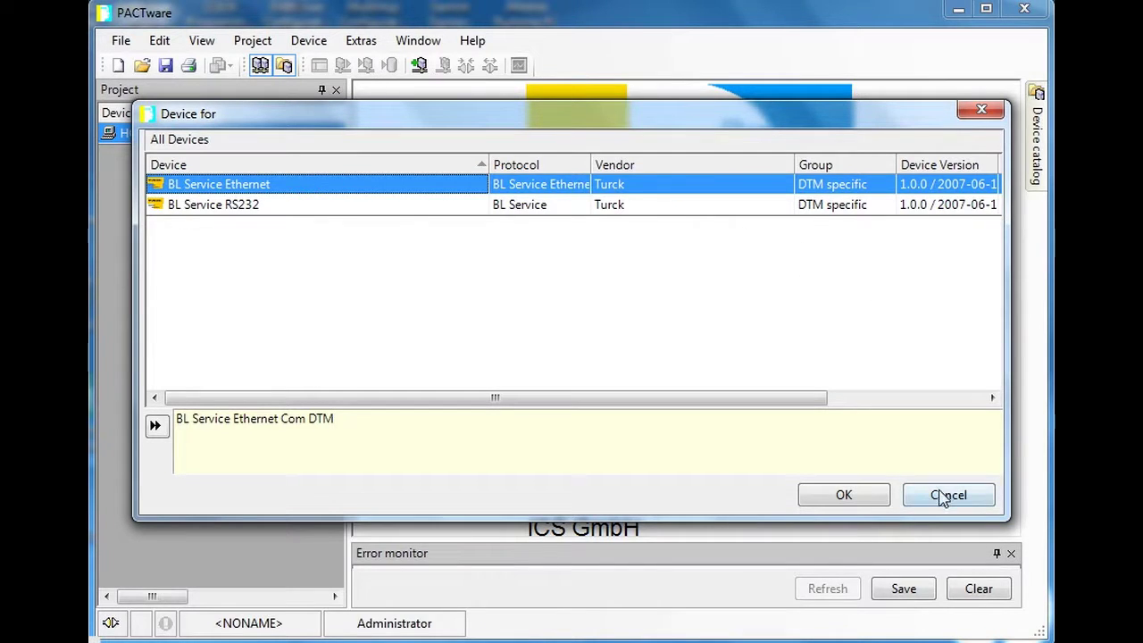
left_click(863, 496)
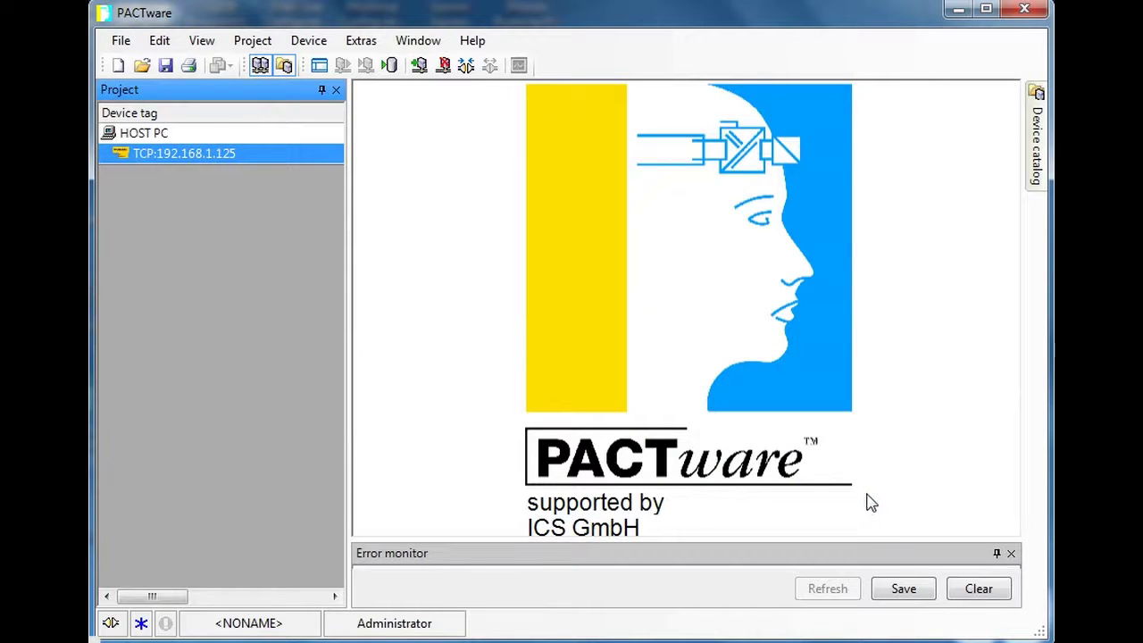
Step: Open the Ethernet interface's bus address management and search the Local Area Connection for online devices
double_click(213, 164)
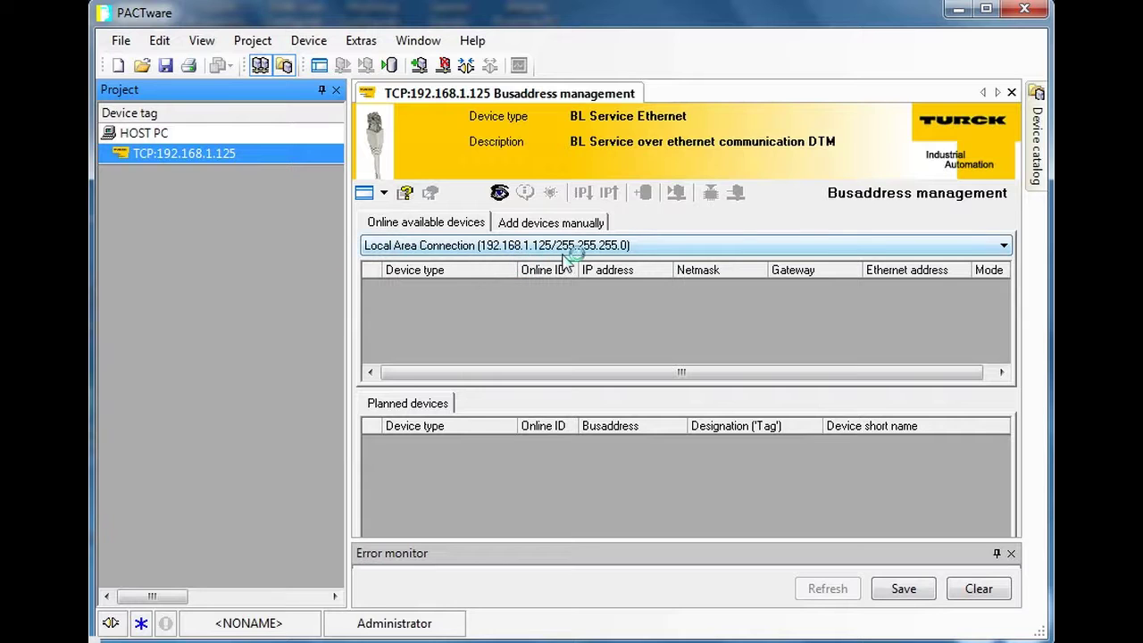
left_click(500, 195)
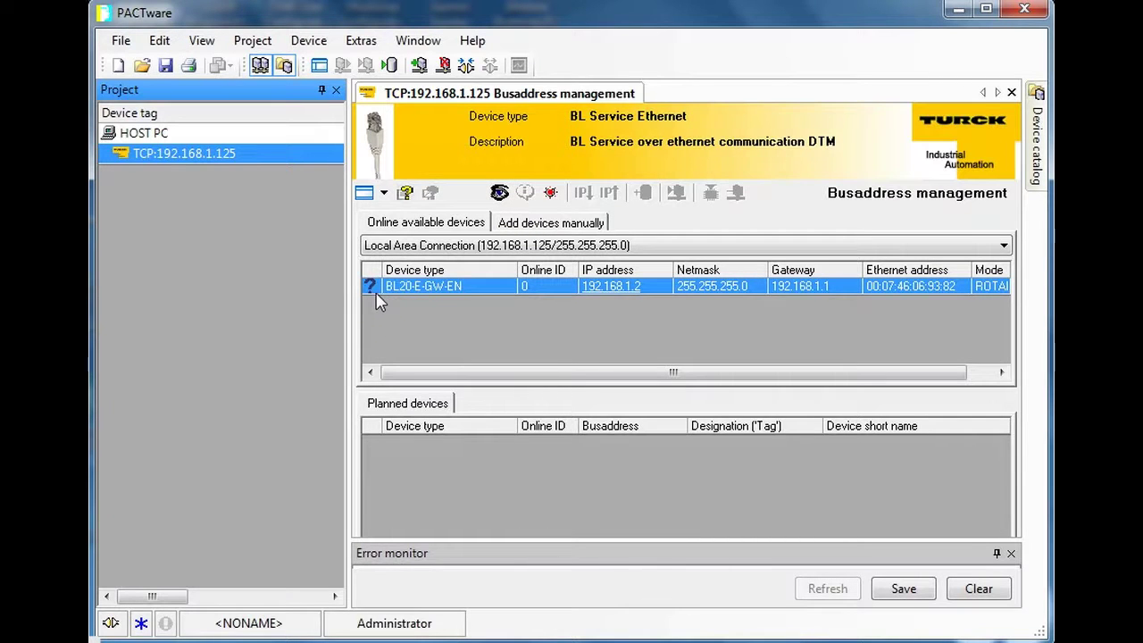
mouse_move(373, 293)
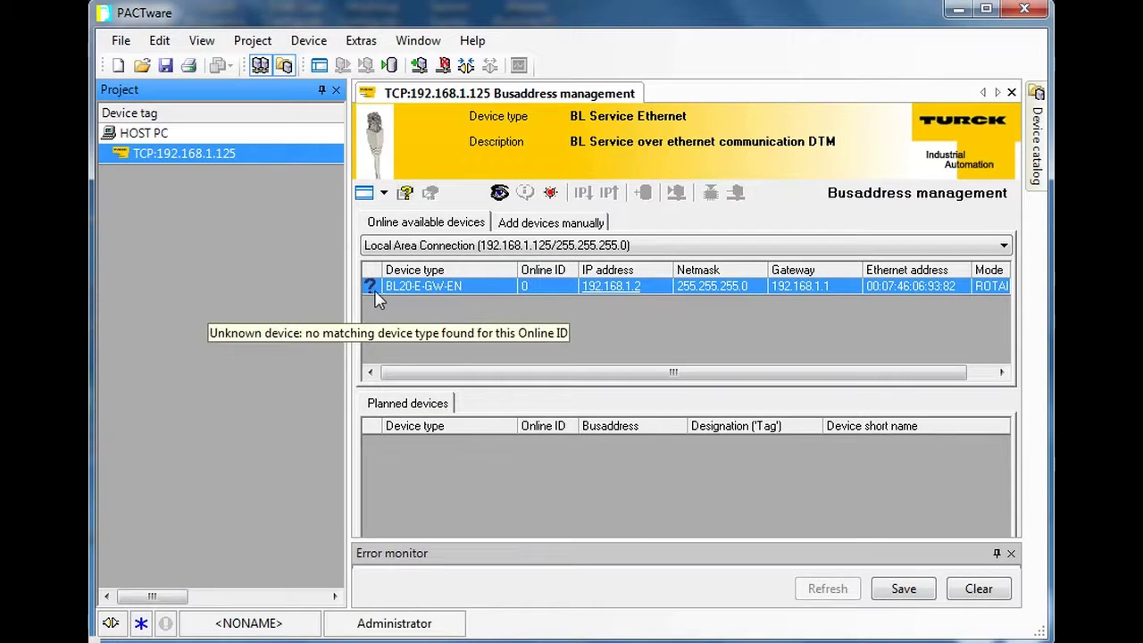
Step: Repeat the device search and add the BL20-E-GW-EN gateway to the project, including the DTMs for its connected modules
left_click(498, 195)
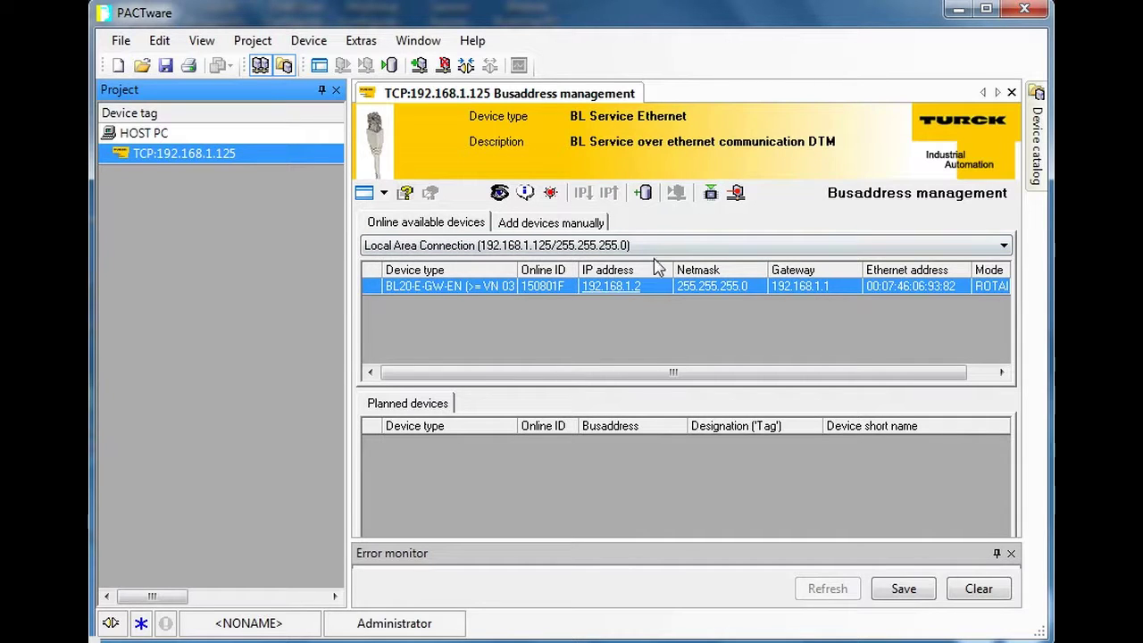
left_click(645, 195)
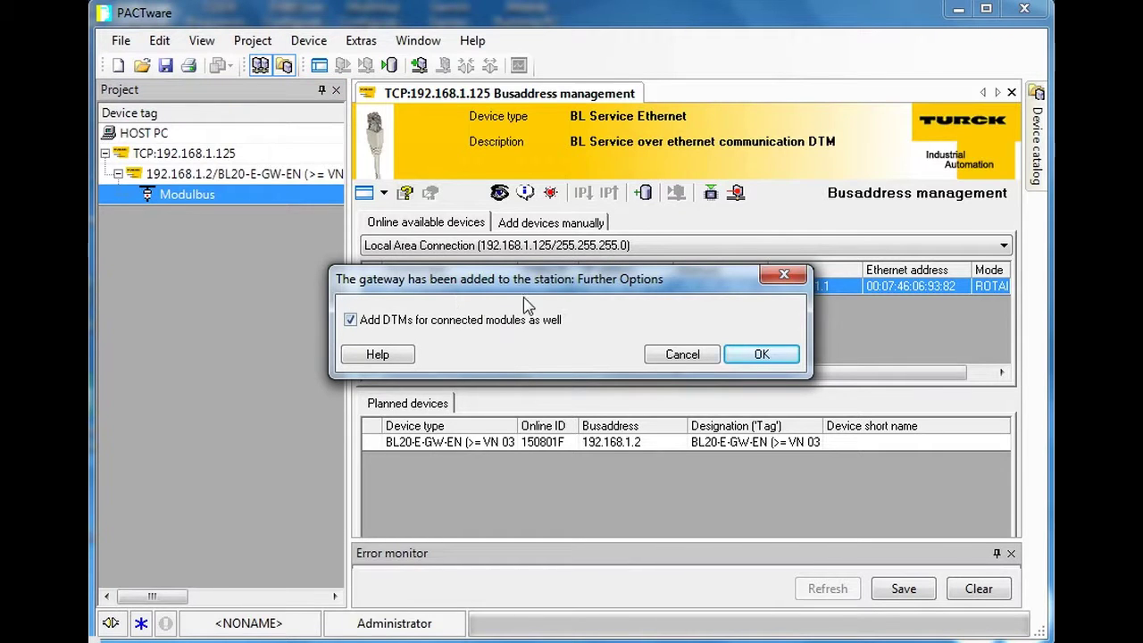
left_click(757, 355)
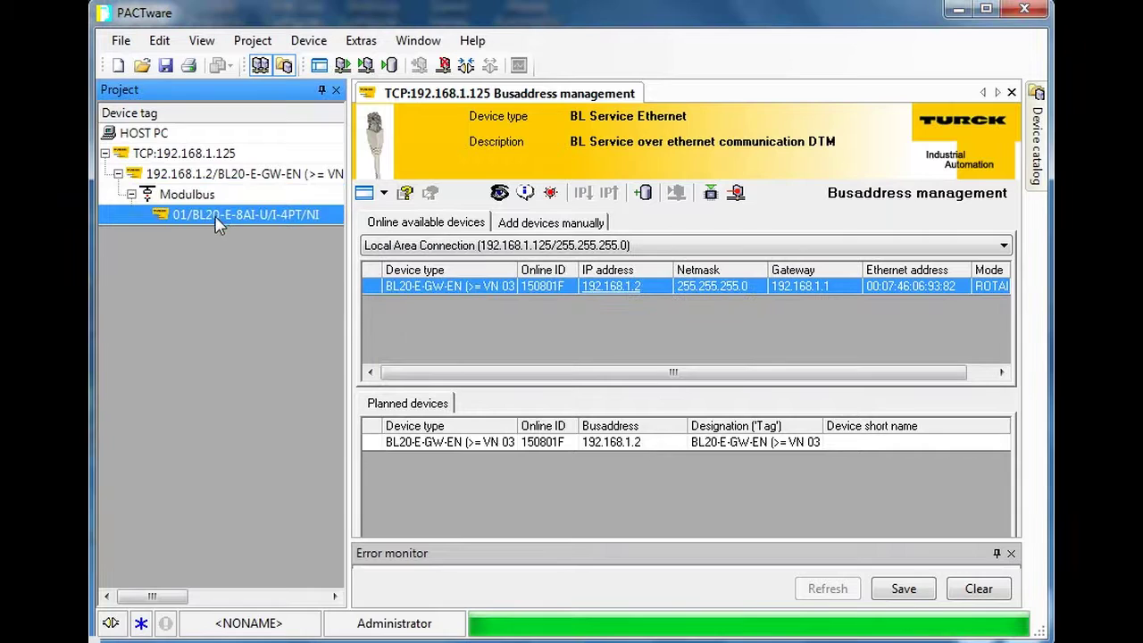
Step: Open the IO configurator of the BL20-E-GW-EN gateway to view the station layout
left_click(218, 175)
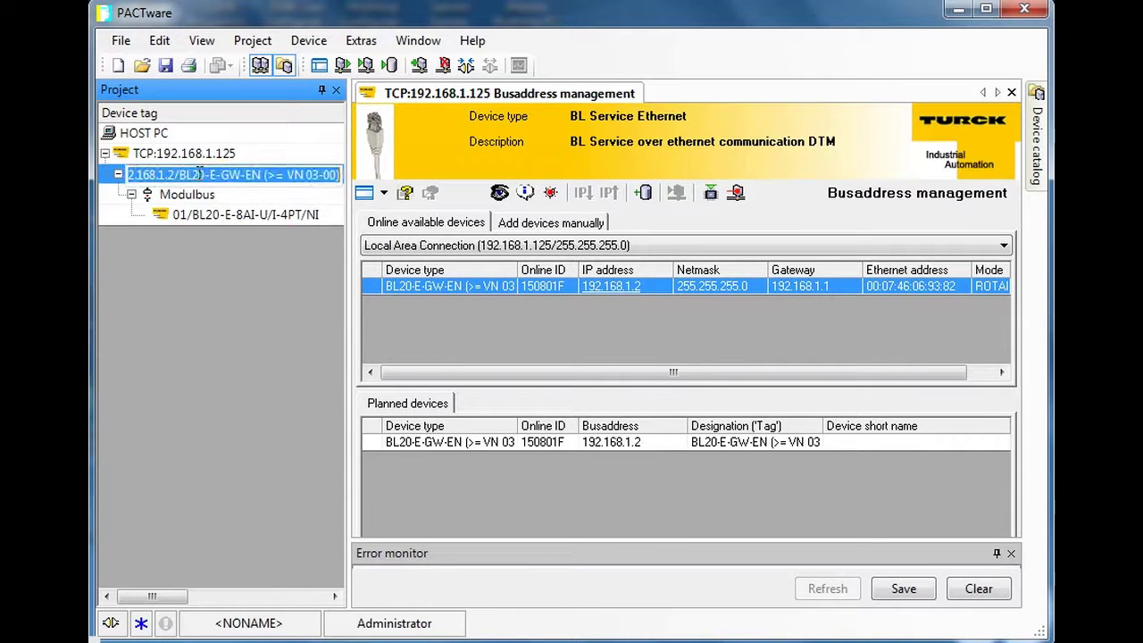
left_click(217, 195)
left_click(218, 176)
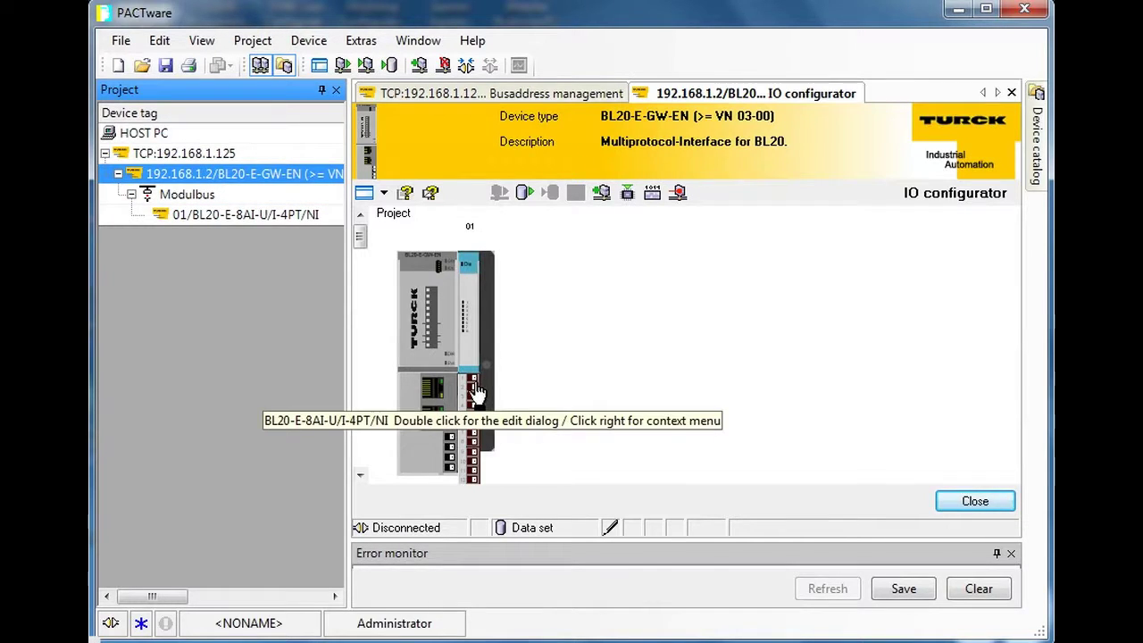
Step: Connect to the BL20-E-8AI-U/I-4PT/NI module under the Modulbus
left_click(241, 219)
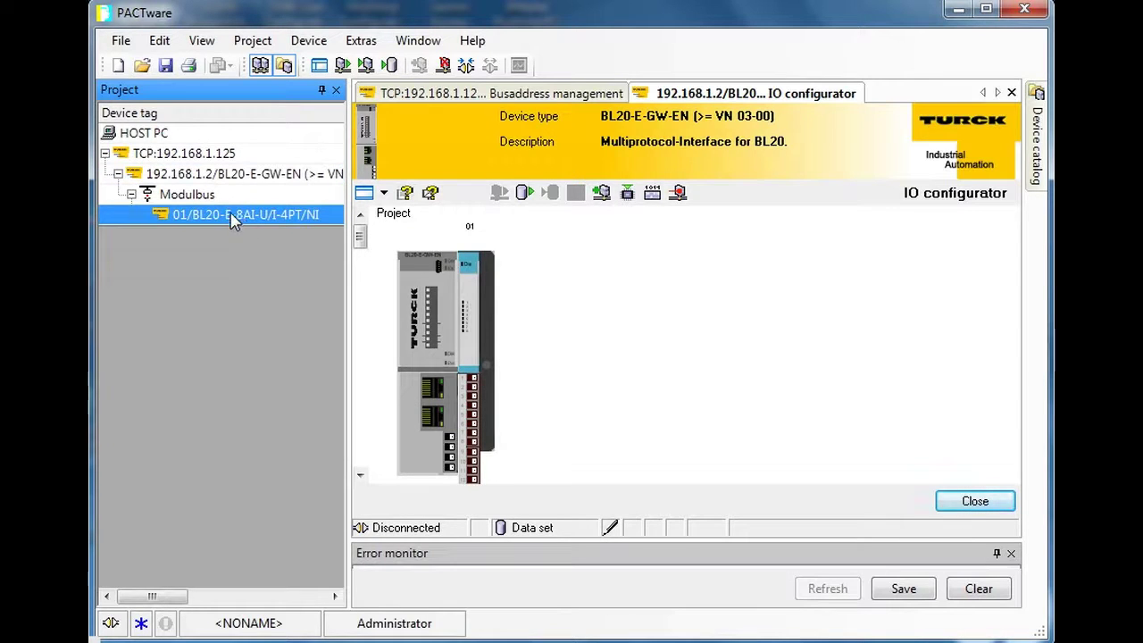
right_click(230, 219)
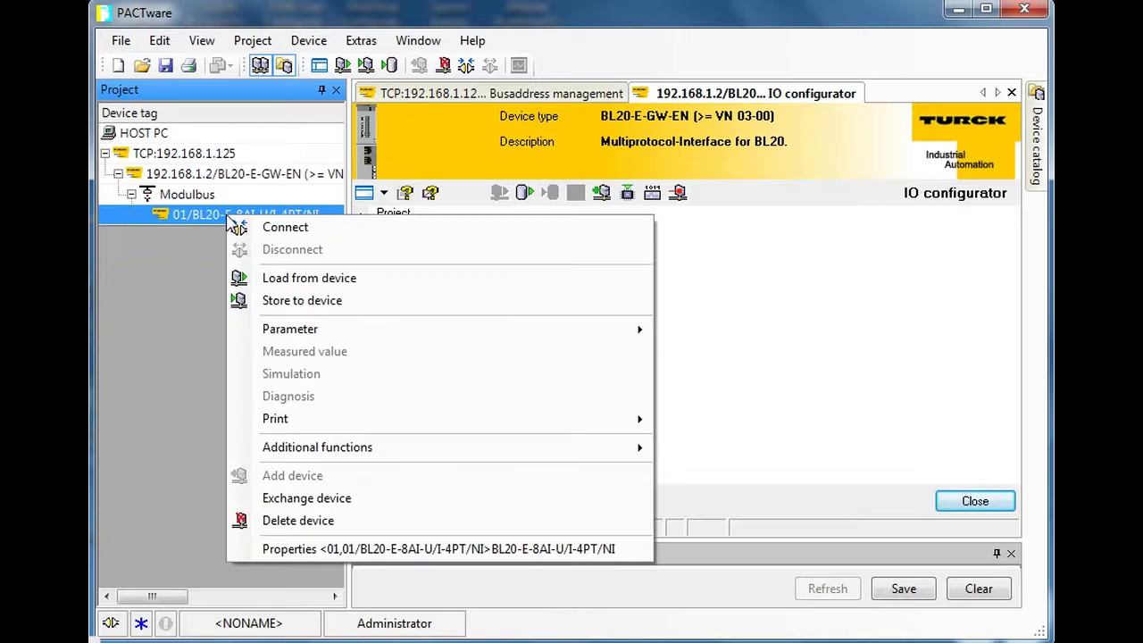
left_click(280, 229)
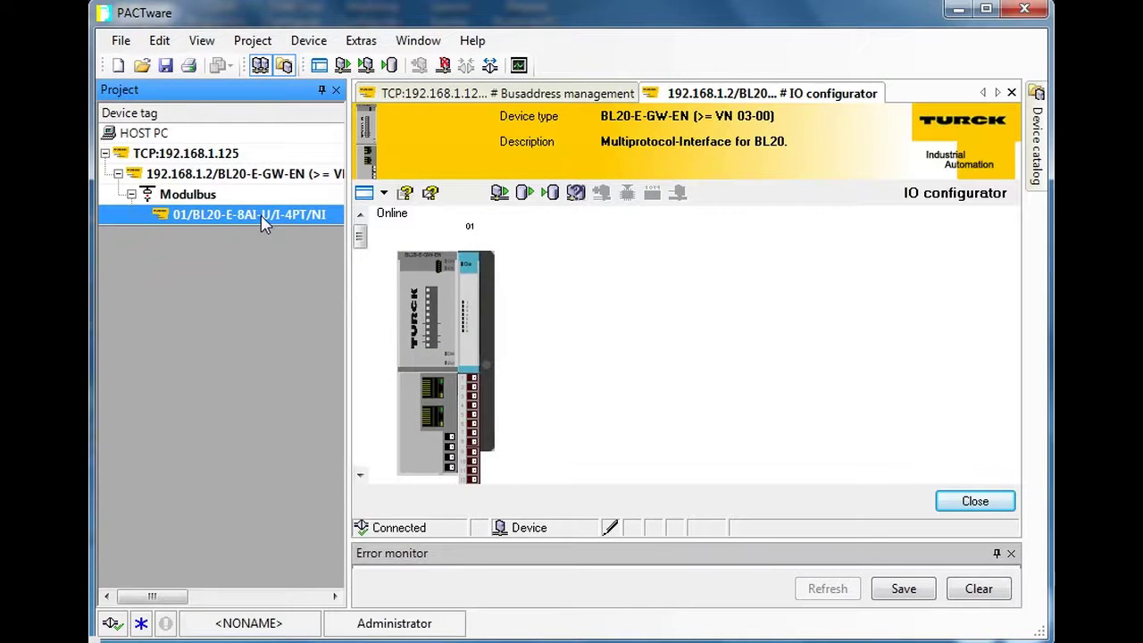
Step: Display the measured values of the BL20-E-8AI-U/I-4PT/NI module and examine all eight analog input channels
right_click(265, 224)
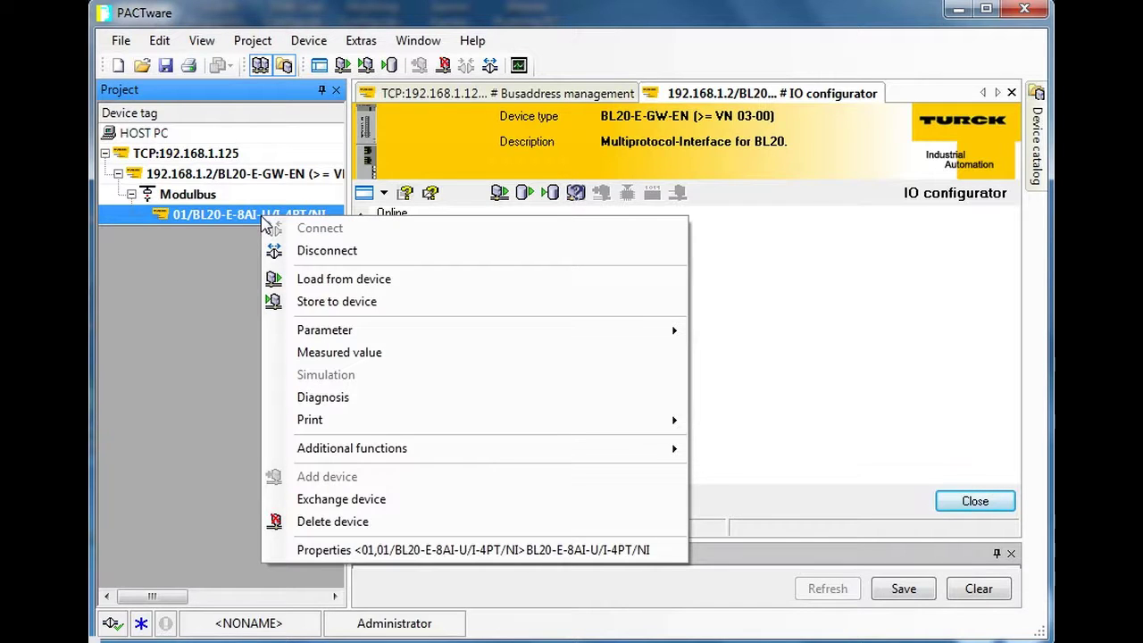
left_click(356, 353)
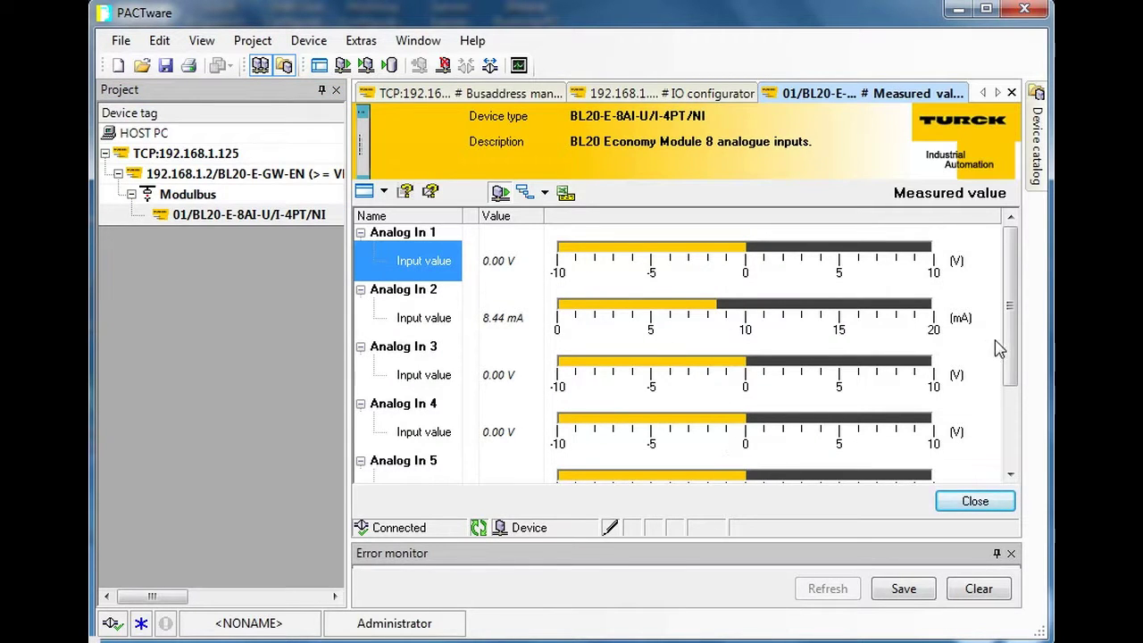
left_click(1012, 456)
scroll(1010, 451, "down", 1)
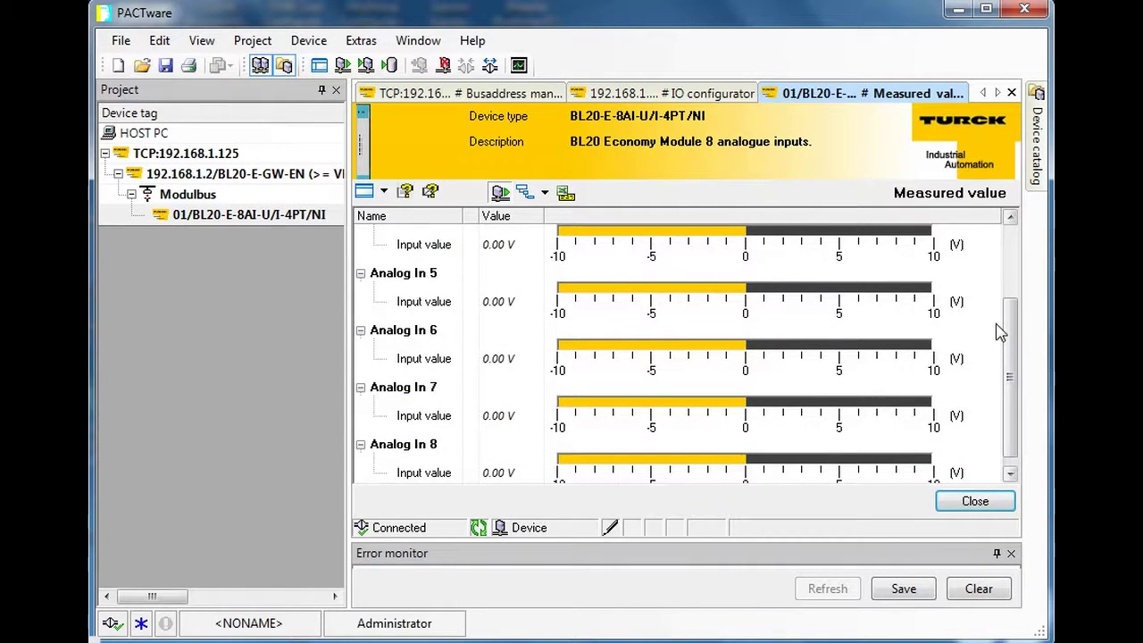
scroll(1000, 332, "up", 4)
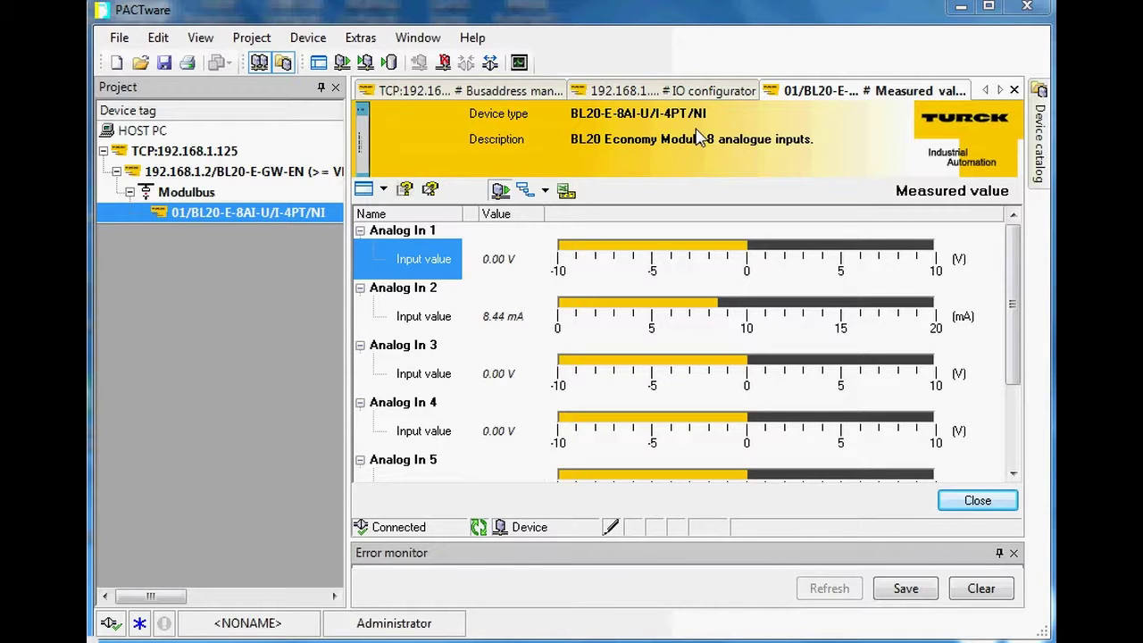
Step: Open the online parameterization of the BL20-E-8AI-U/I-4PT/NI module
right_click(249, 216)
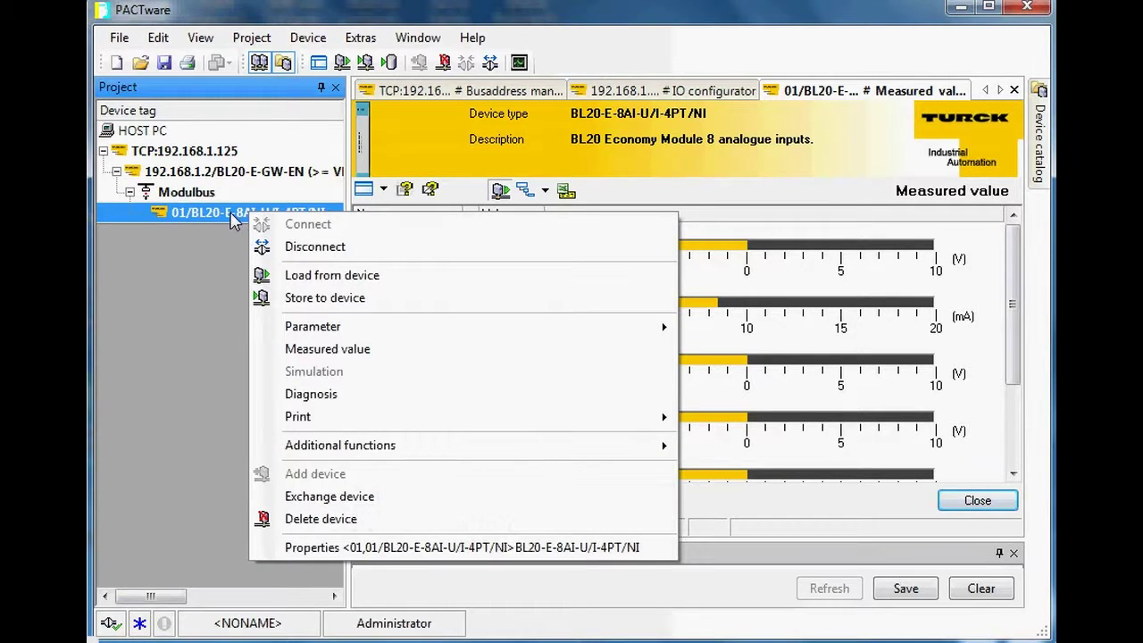
mouse_move(328, 331)
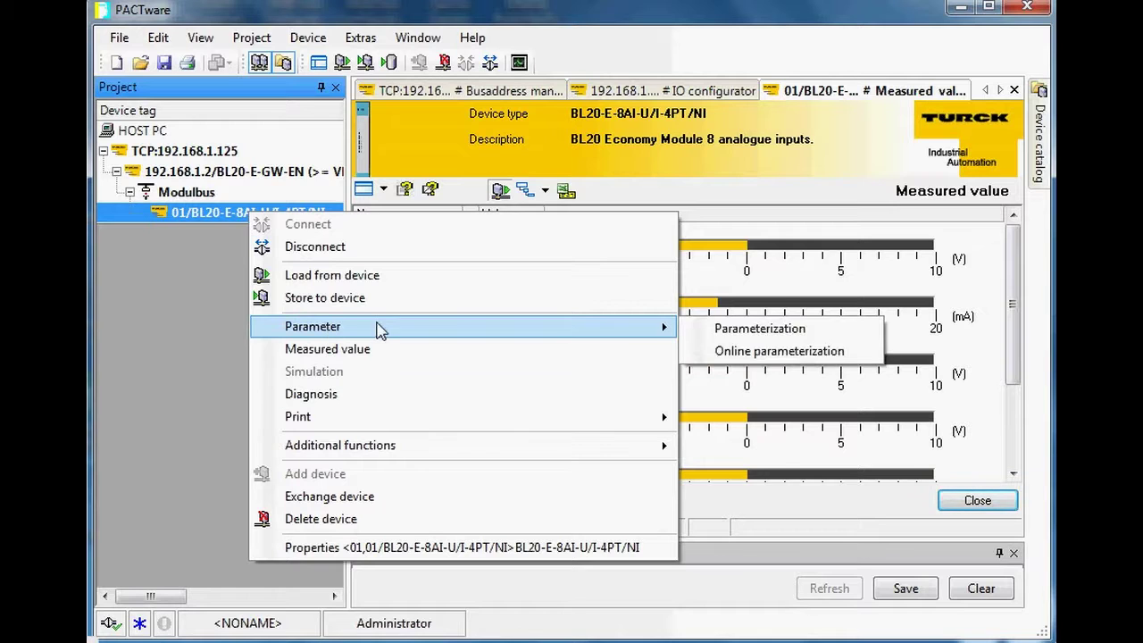
left_click(780, 351)
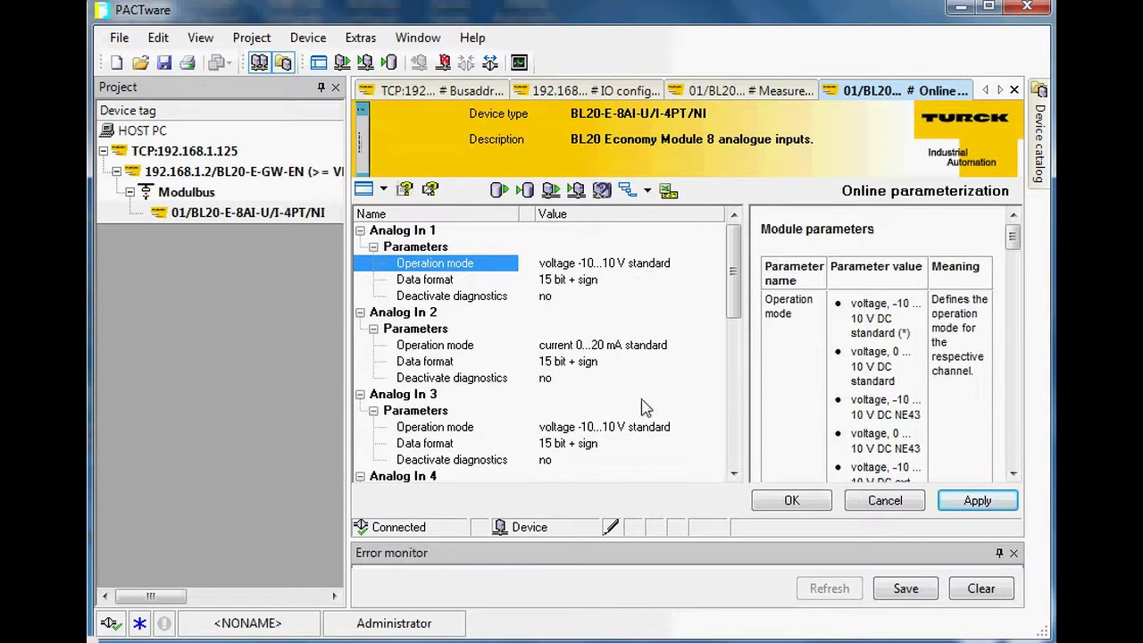
Step: Review the operation modes available for Analog In 2 without changing its setting
left_click(657, 352)
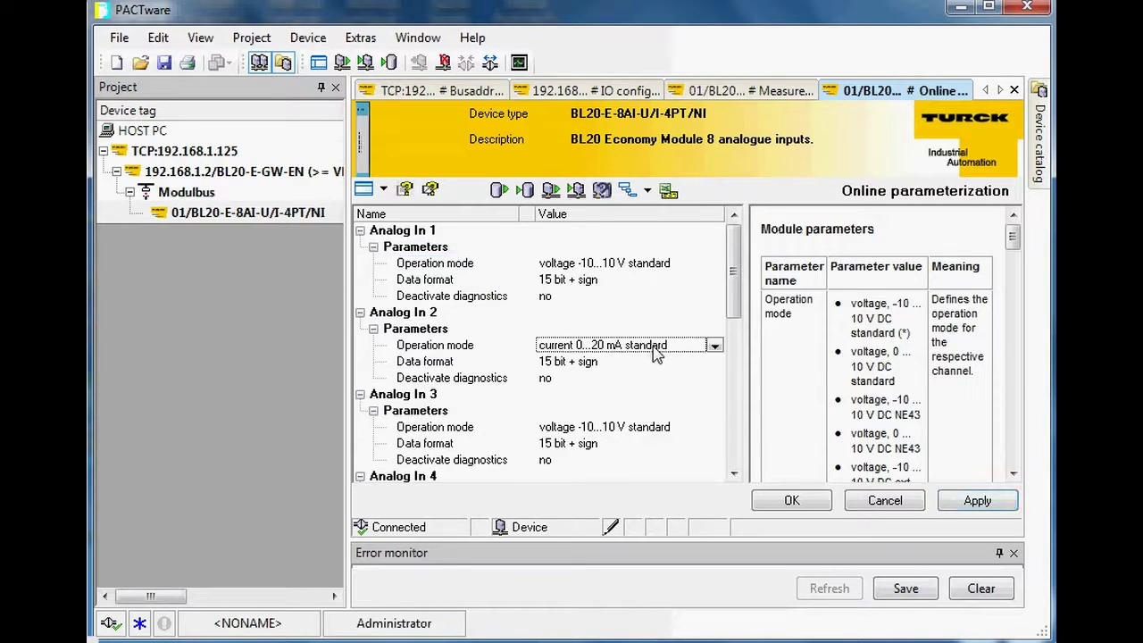
left_click(717, 348)
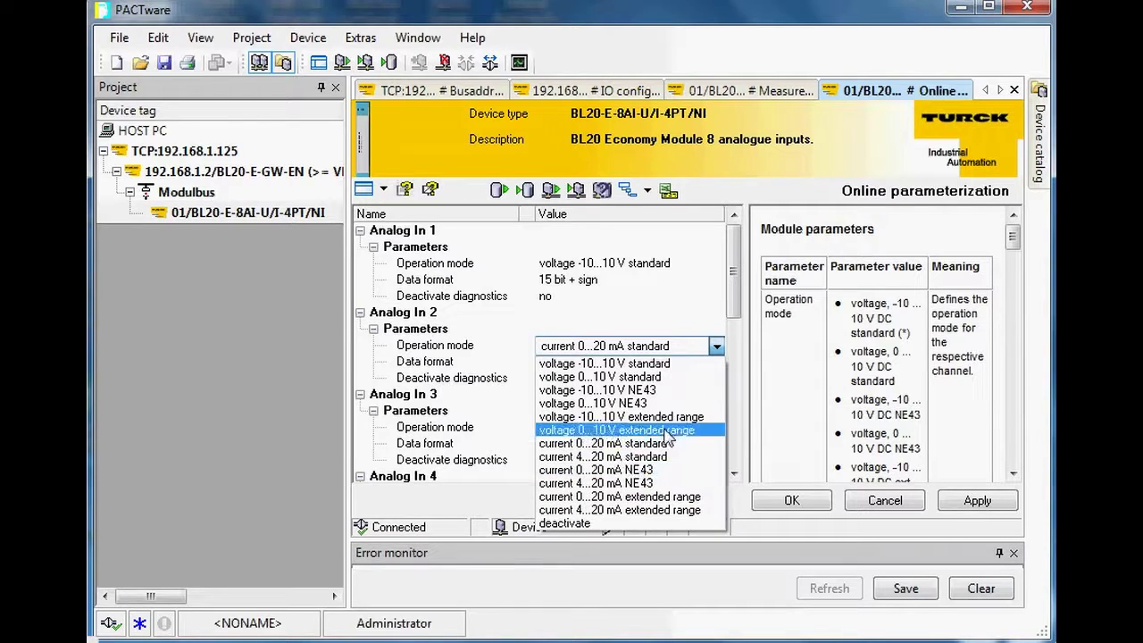
left_click(653, 318)
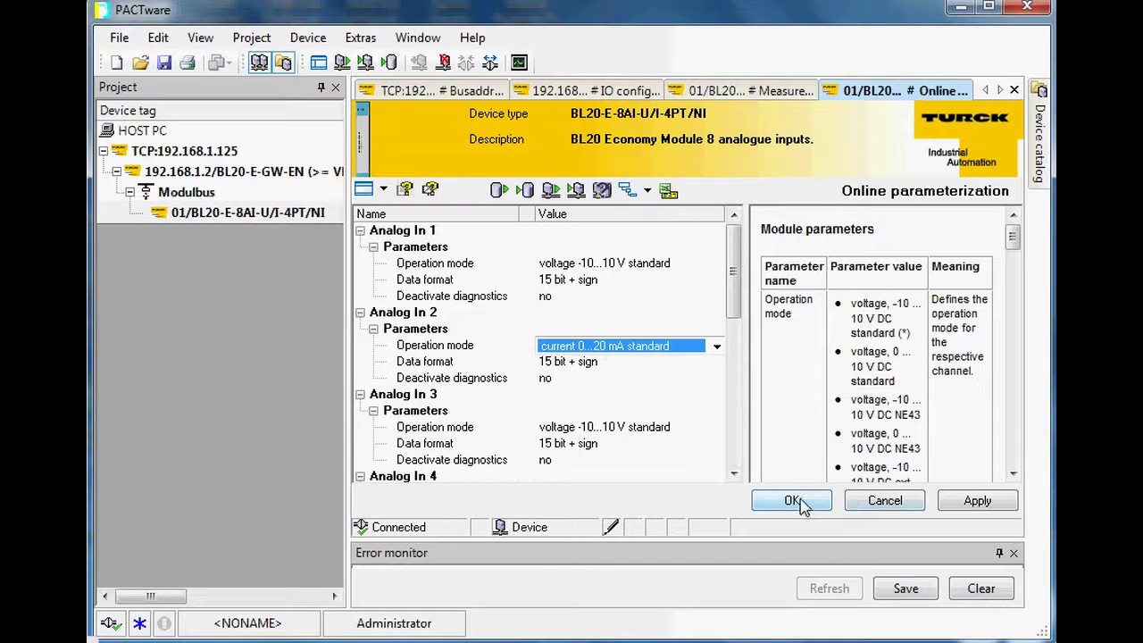
Step: Set the operation mode of Analog In 3 to current 4...20 mA standard and apply it, allowing automatic Force Mode activation
left_click(647, 429)
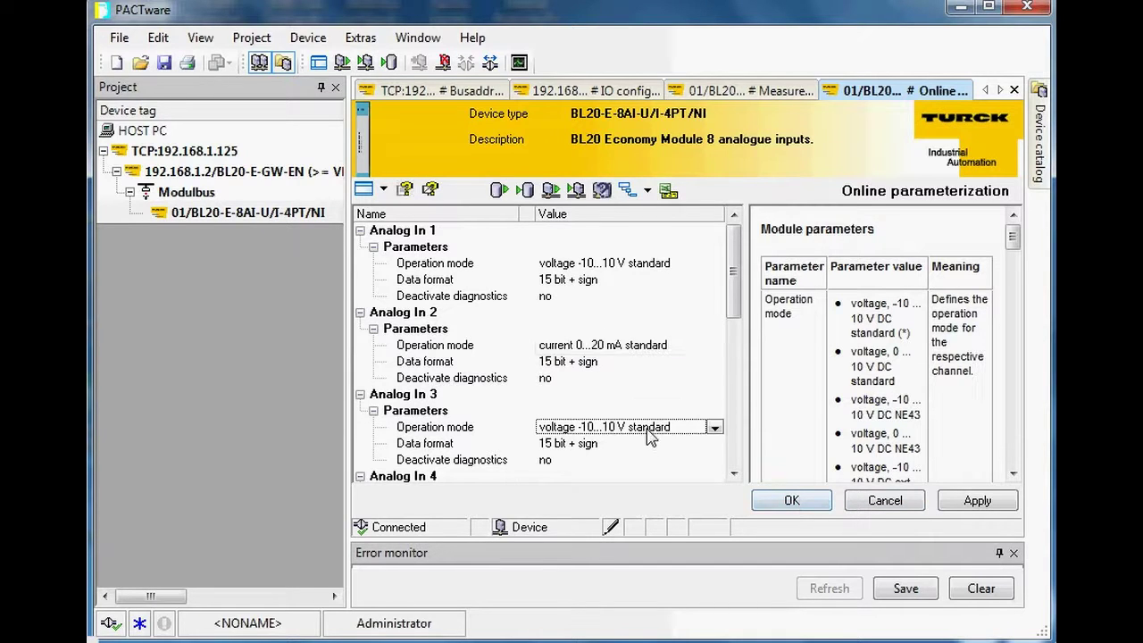
left_click(714, 428)
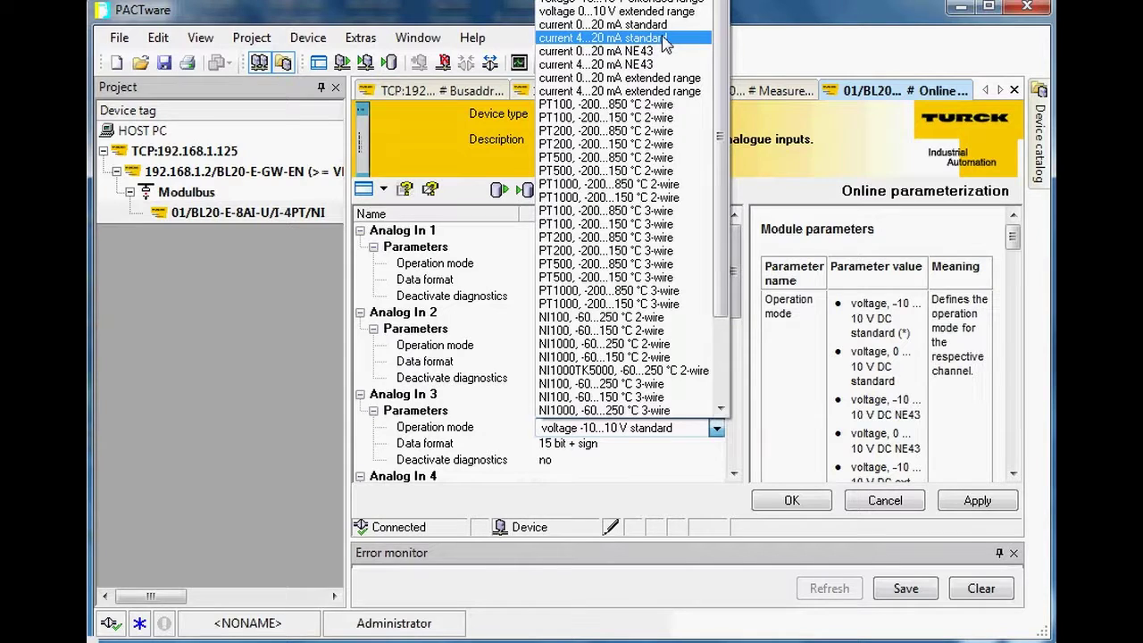
left_click(665, 38)
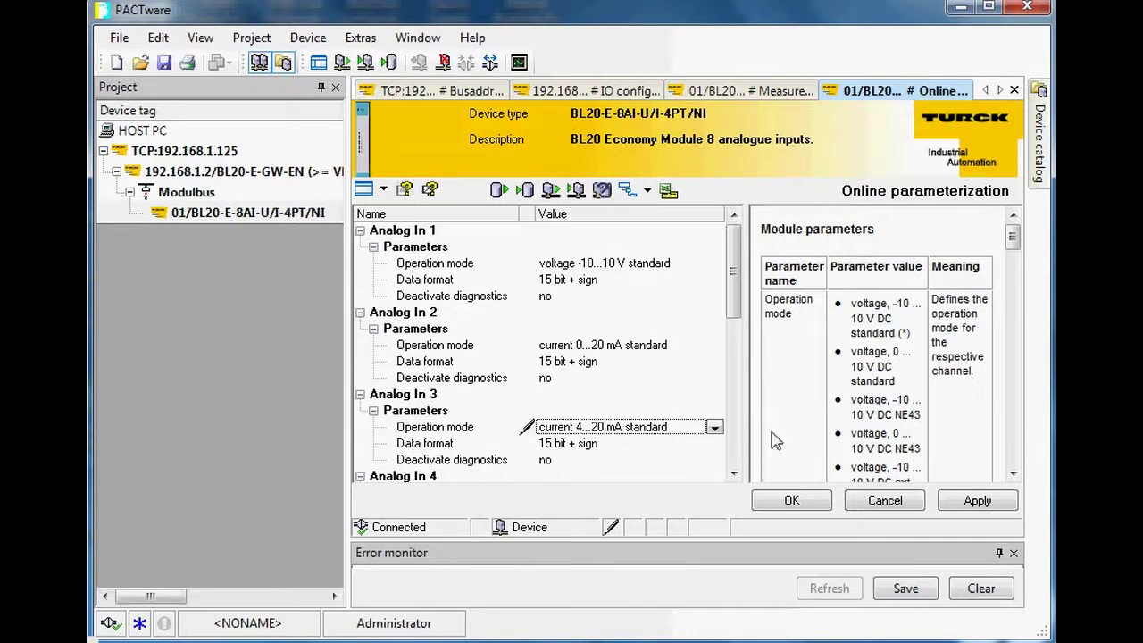
left_click(998, 503)
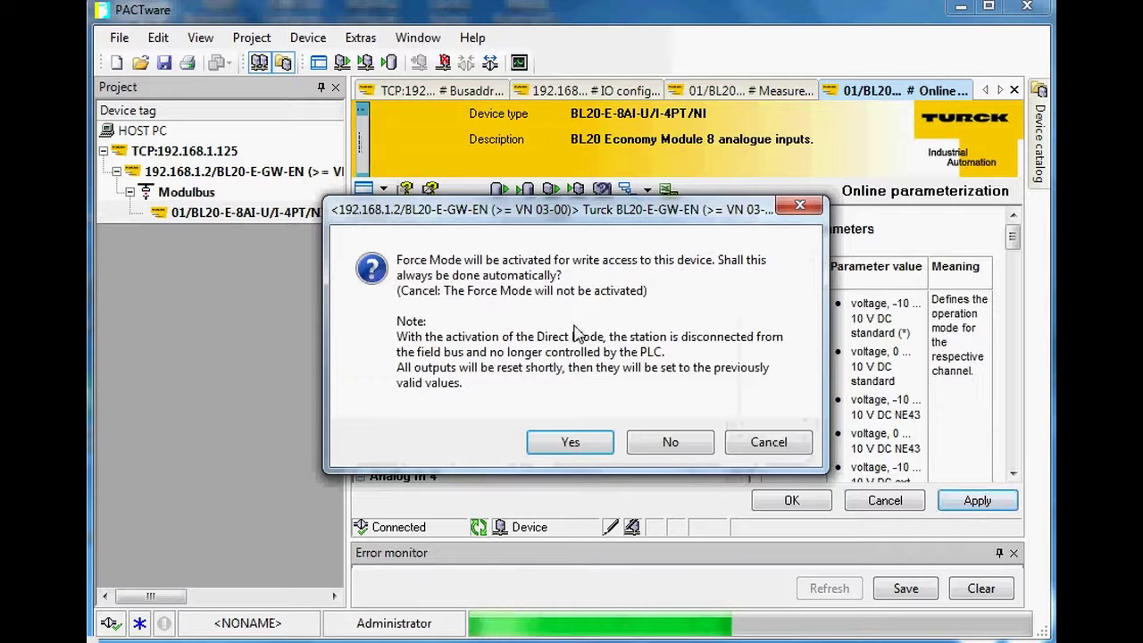
left_click(570, 443)
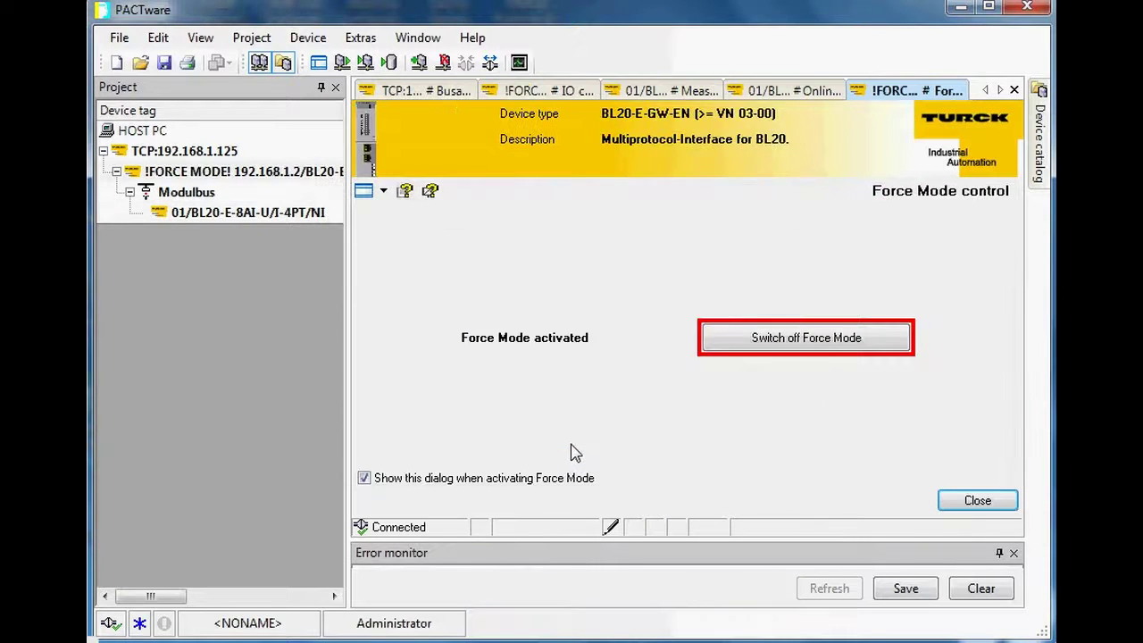
Step: Close the module's online parameterization with its changes accepted and store the device's current dataset in the database
left_click(766, 90)
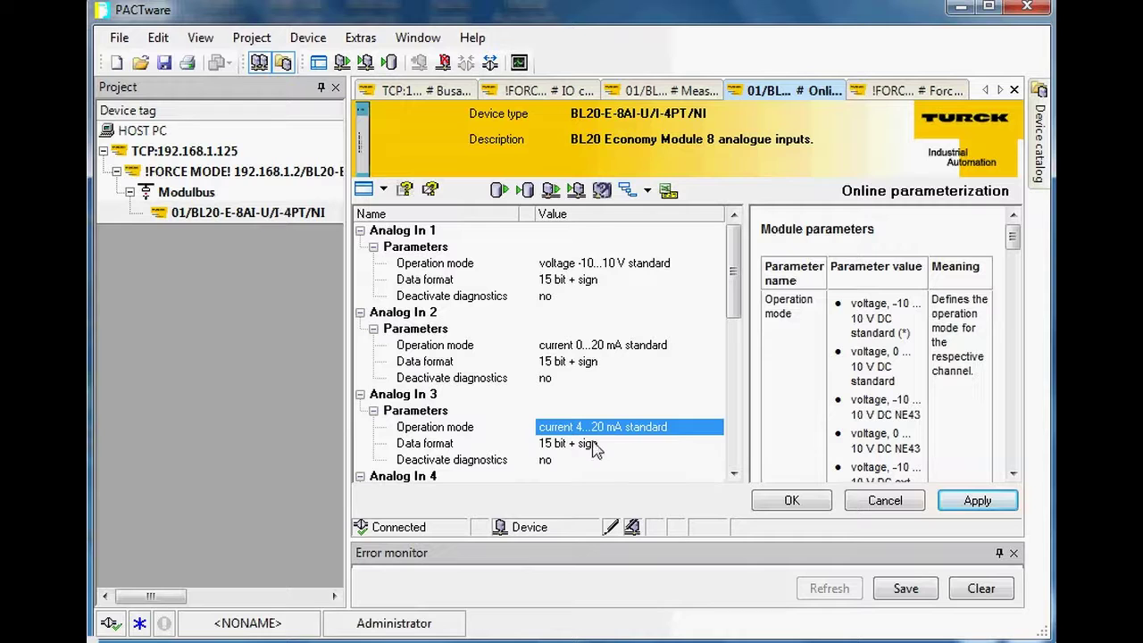
left_click(794, 503)
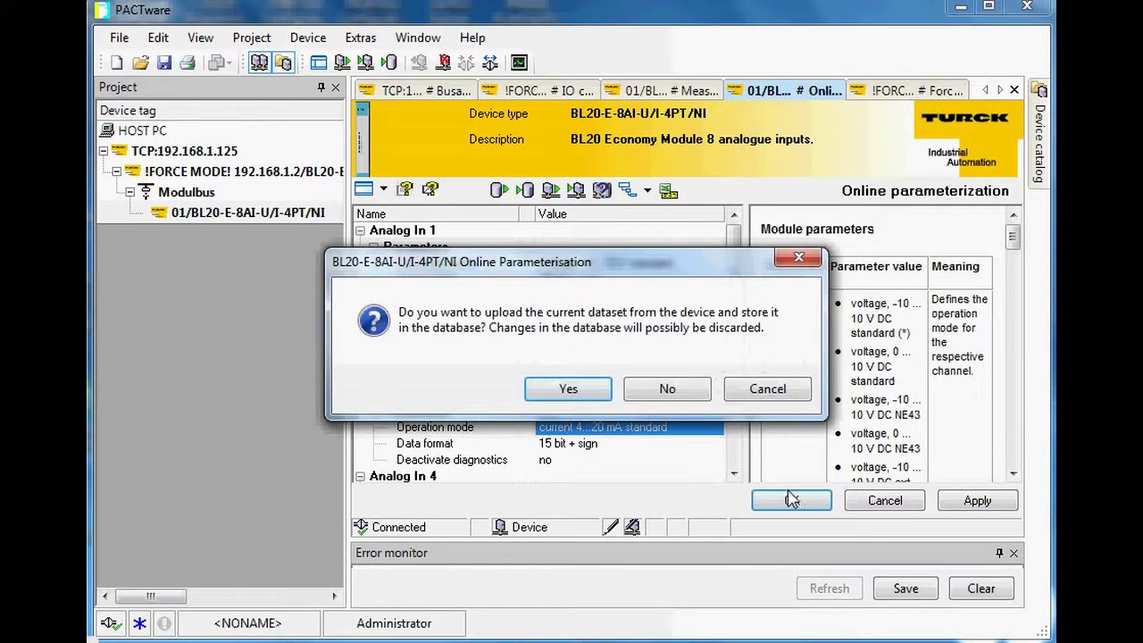
left_click(594, 398)
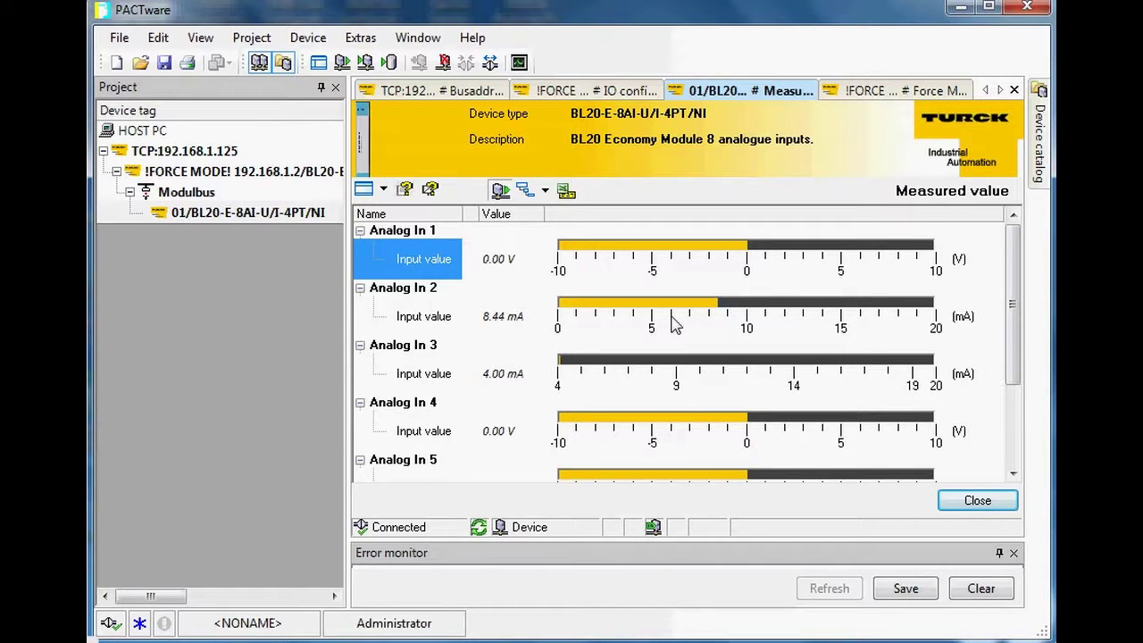
right_click(221, 153)
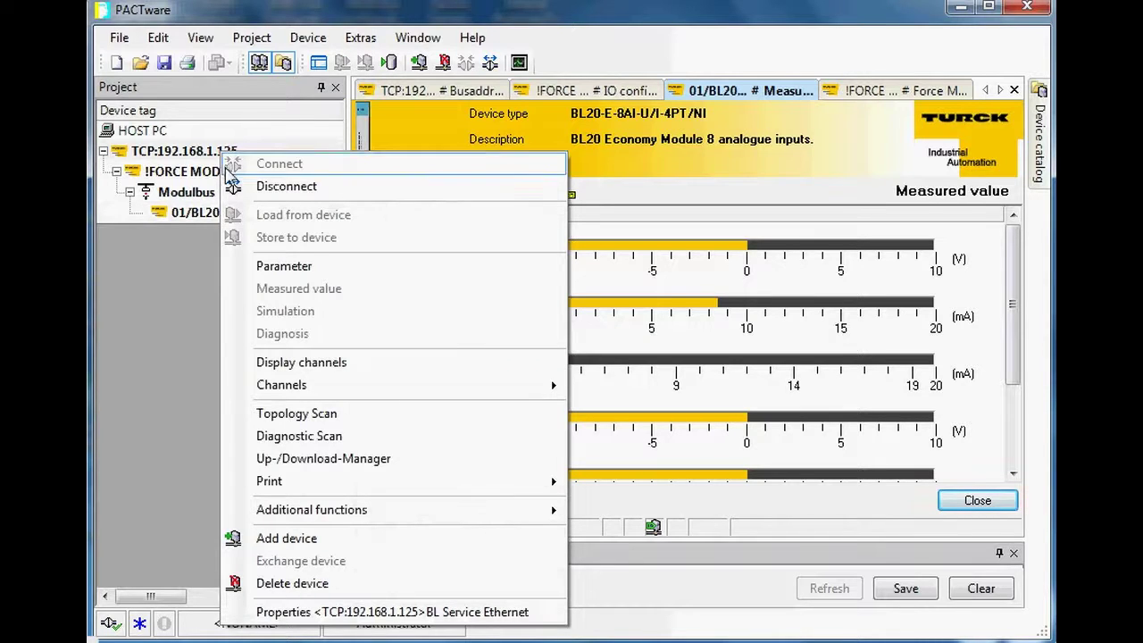
mouse_move(362, 515)
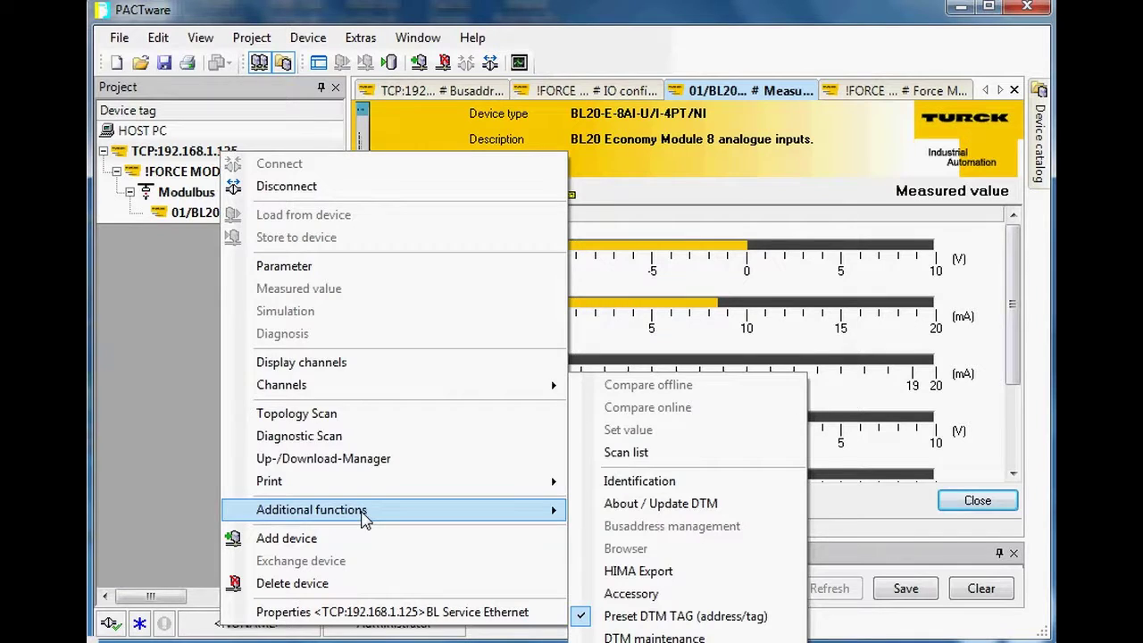
left_click(177, 109)
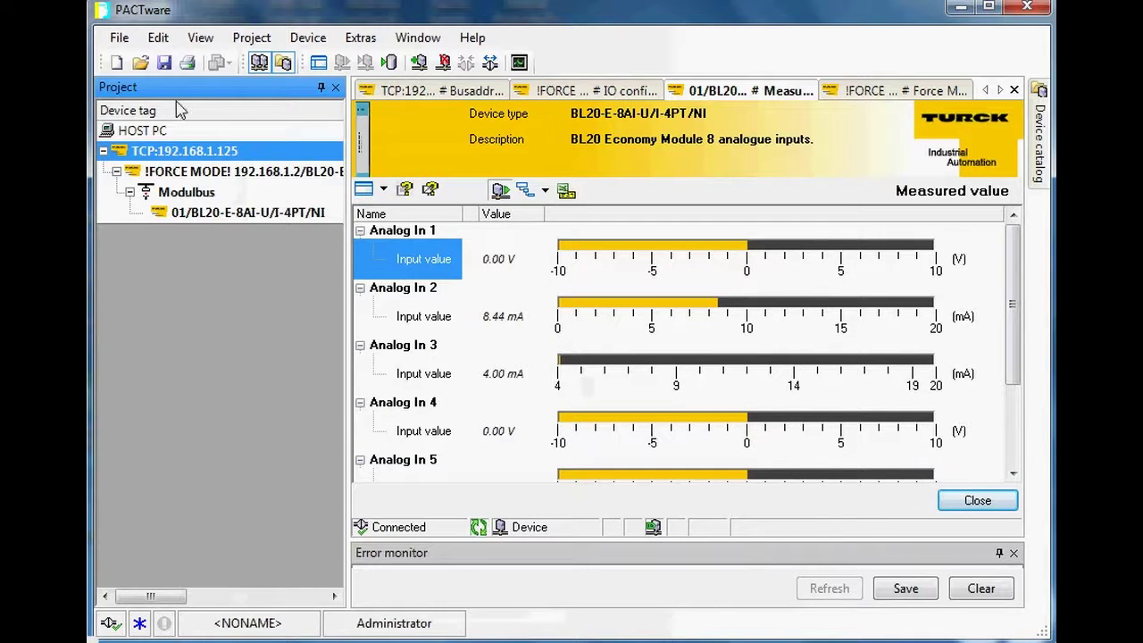
Step: Disconnect the TCP:192.168.1.125 interface and its subordinate devices, acknowledging the error message
right_click(197, 152)
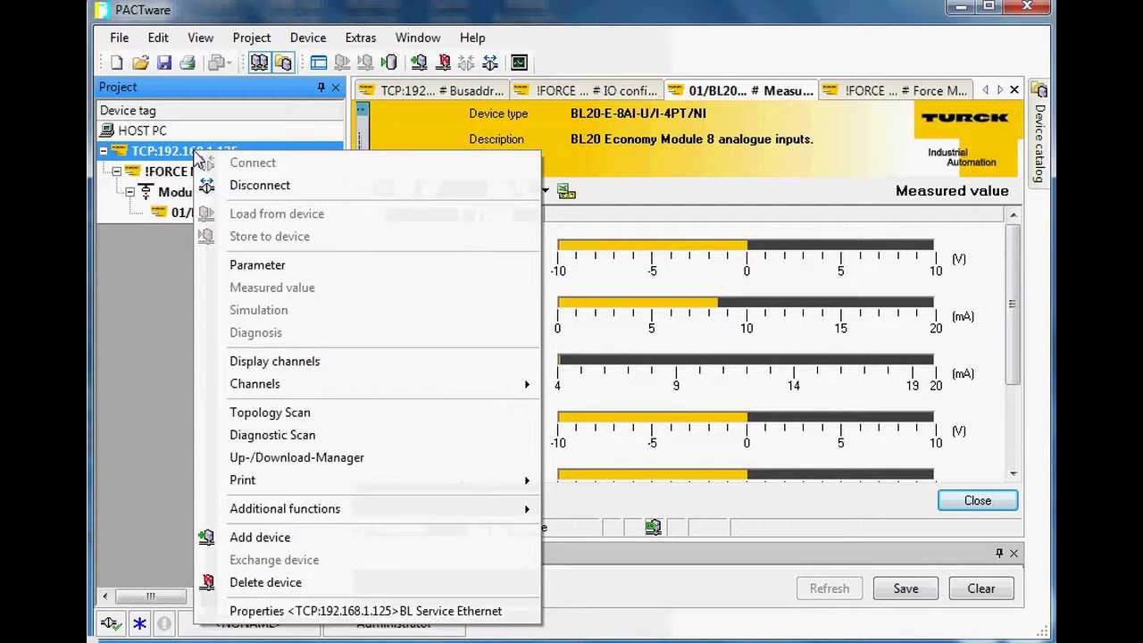
left_click(258, 186)
left_click(840, 452)
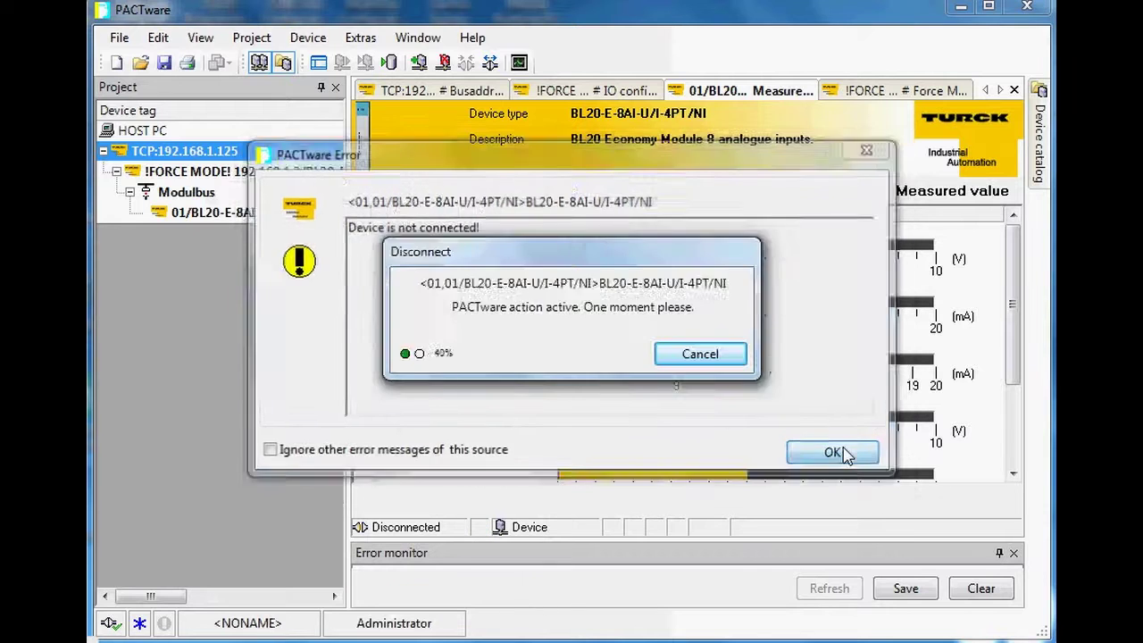
Step: Run the Verify station check on the BL20-E-GW-EN gateway
left_click(241, 175)
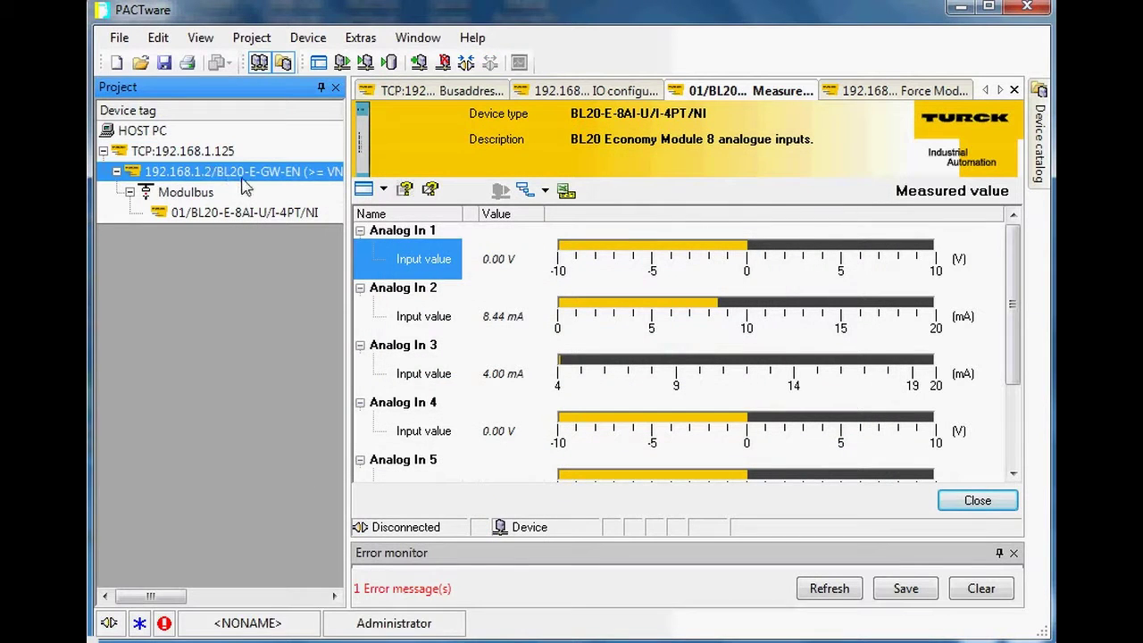
right_click(227, 177)
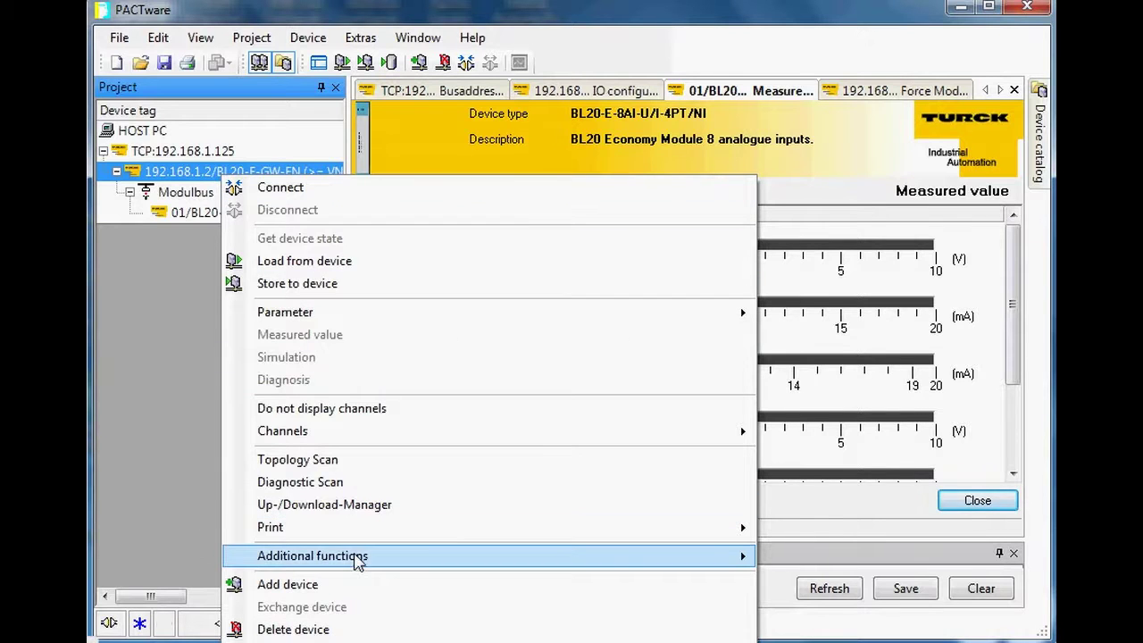
mouse_move(332, 557)
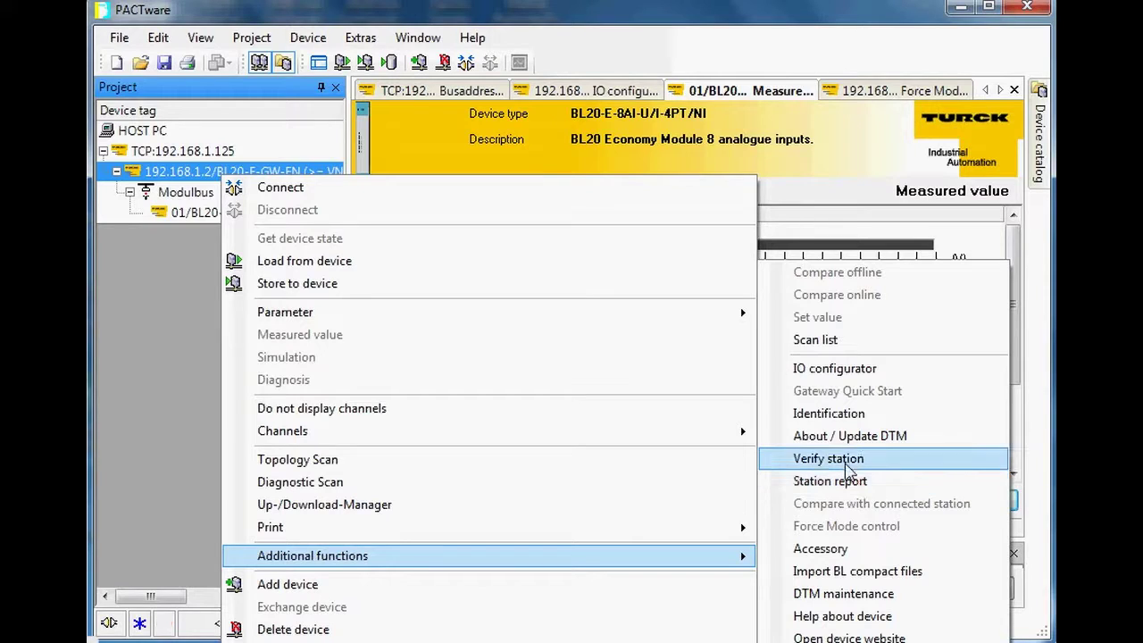
left_click(844, 459)
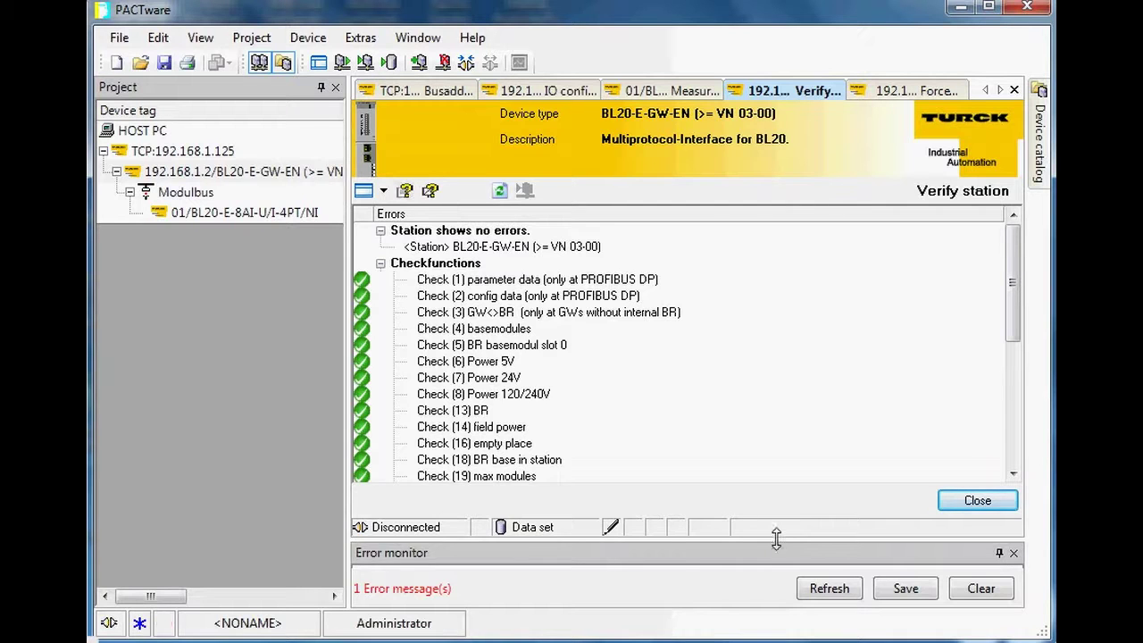
Step: Enlarge the error monitor, clear its messages and shrink it again
left_click_drag(776, 535, 778, 360)
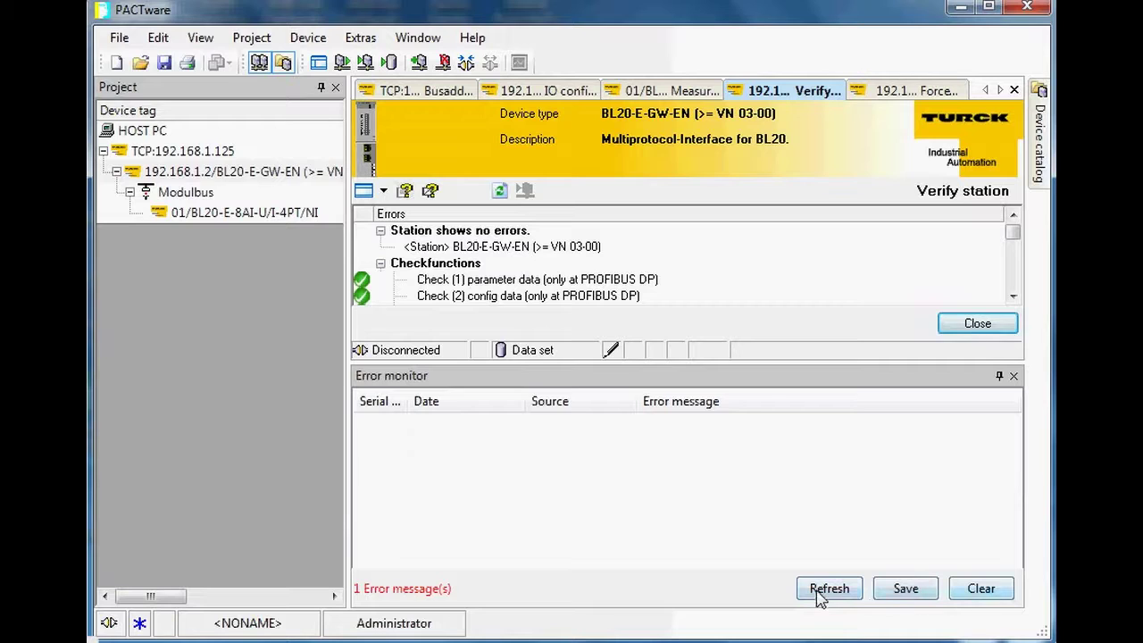
left_click(980, 589)
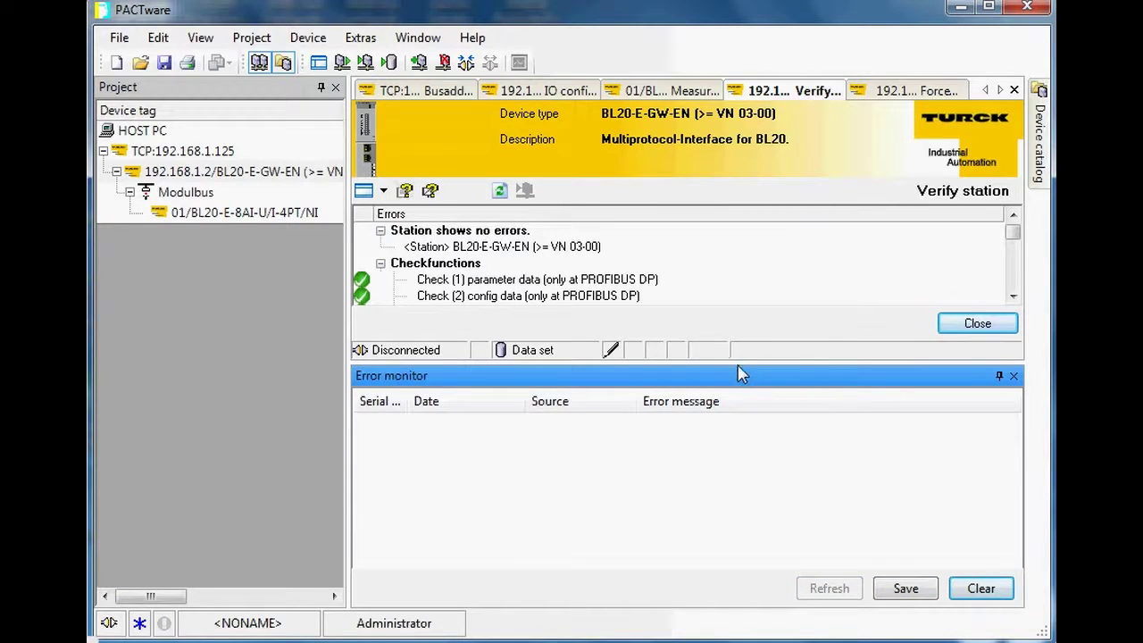
left_click_drag(735, 357, 741, 569)
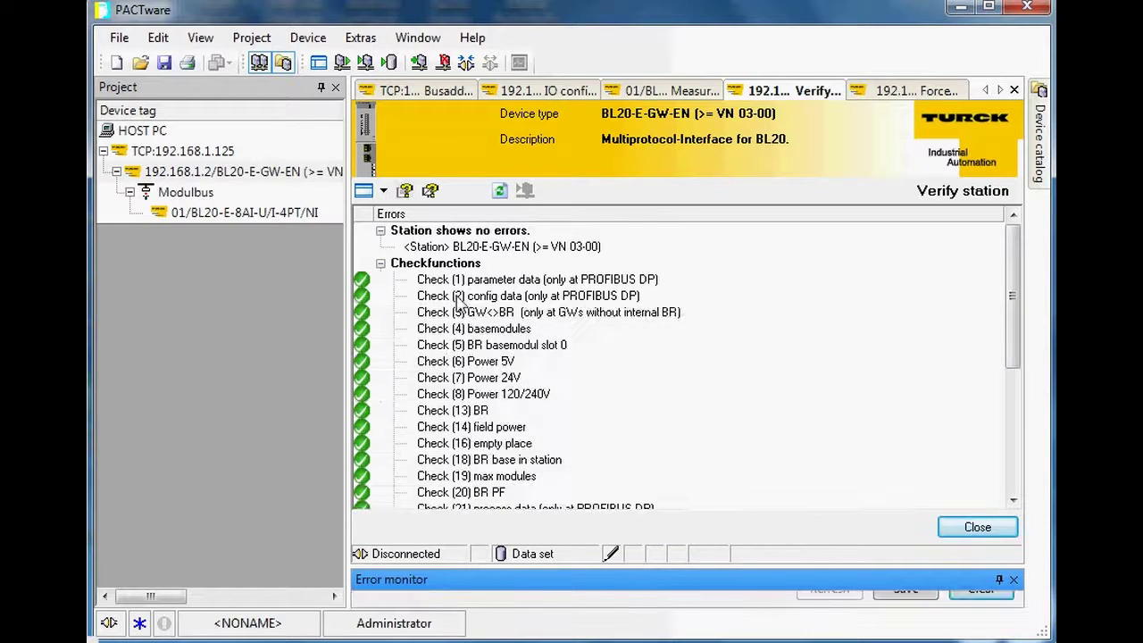
Step: Generate a gateway station report in mm with only the station article list, fieldbus report and device documentation
left_click(837, 97)
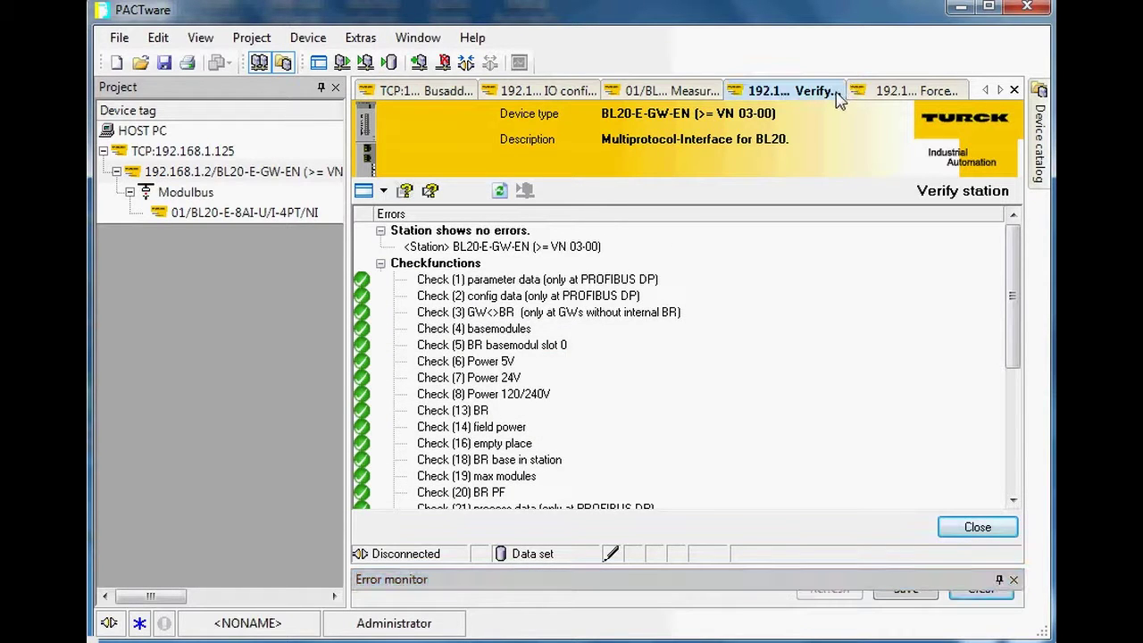
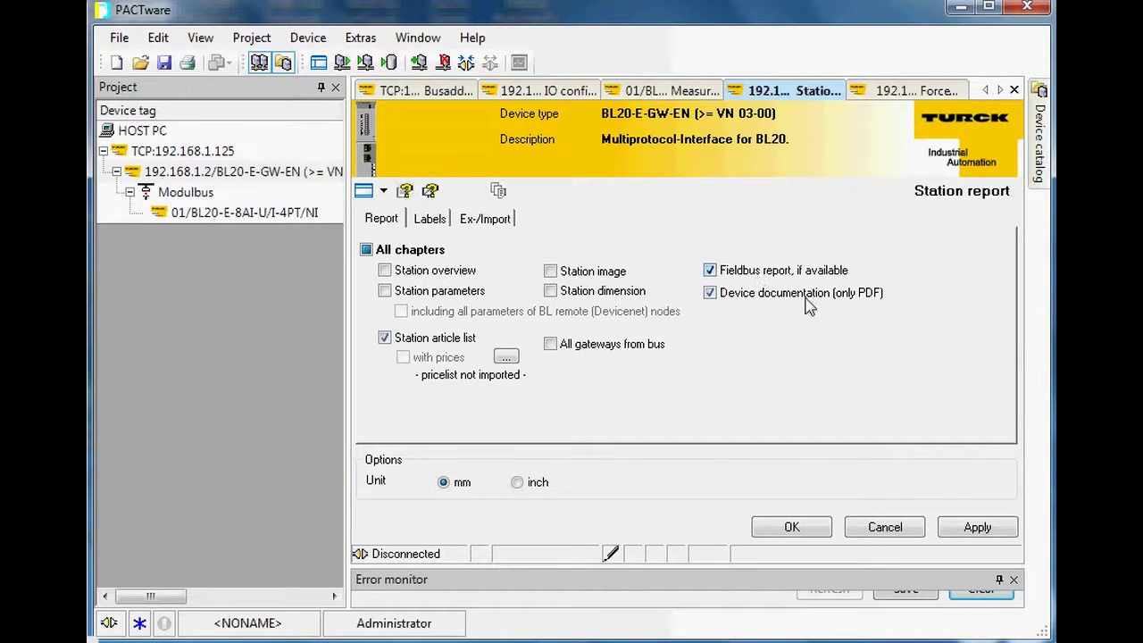
left_click(986, 528)
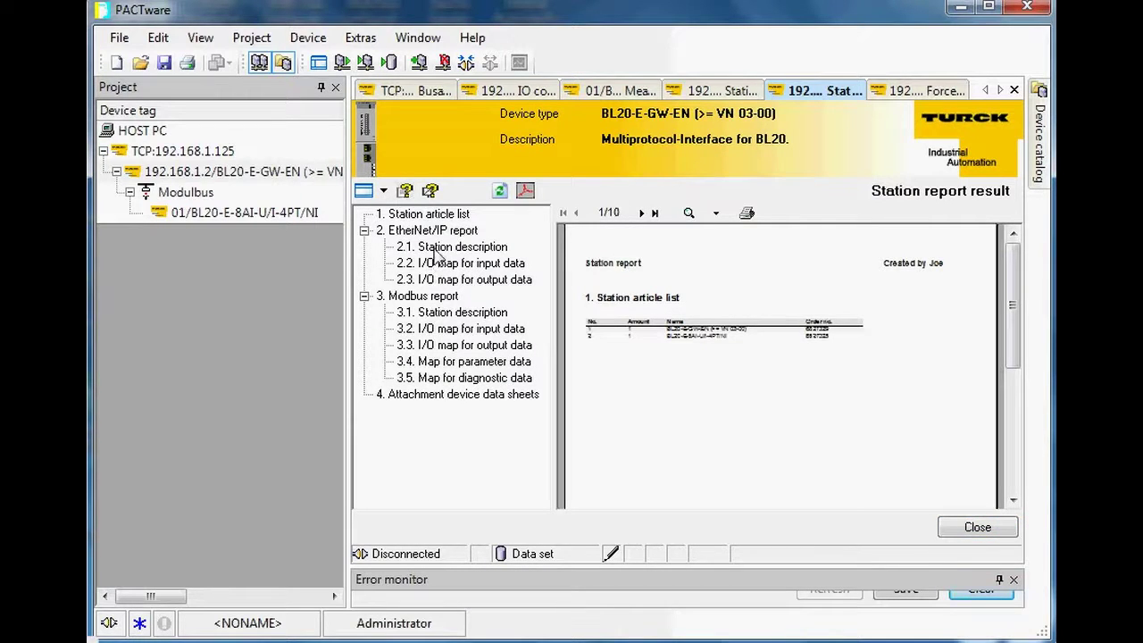
Step: Go to the Modbus report in the station report result and enlarge it to read the station description
left_click(487, 333)
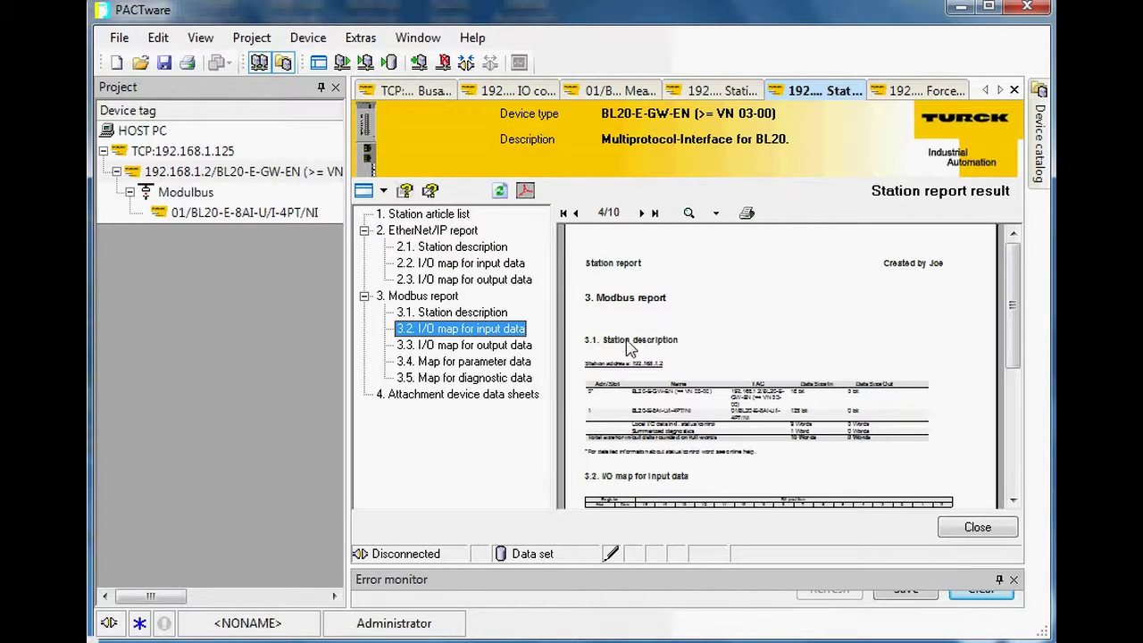
left_click(689, 213)
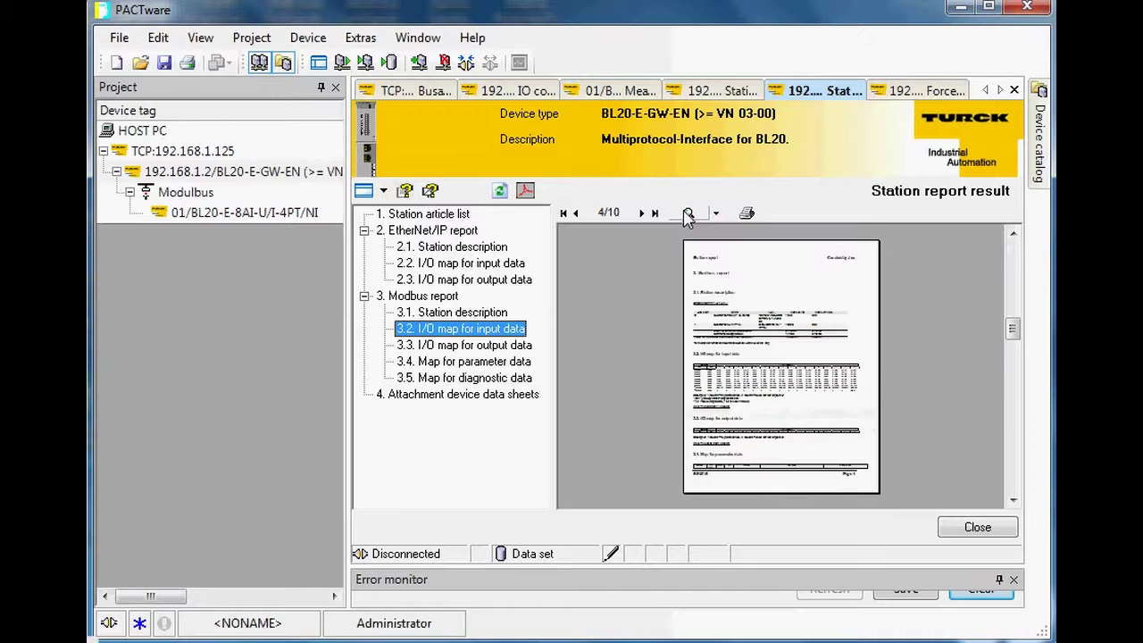
left_click(688, 213)
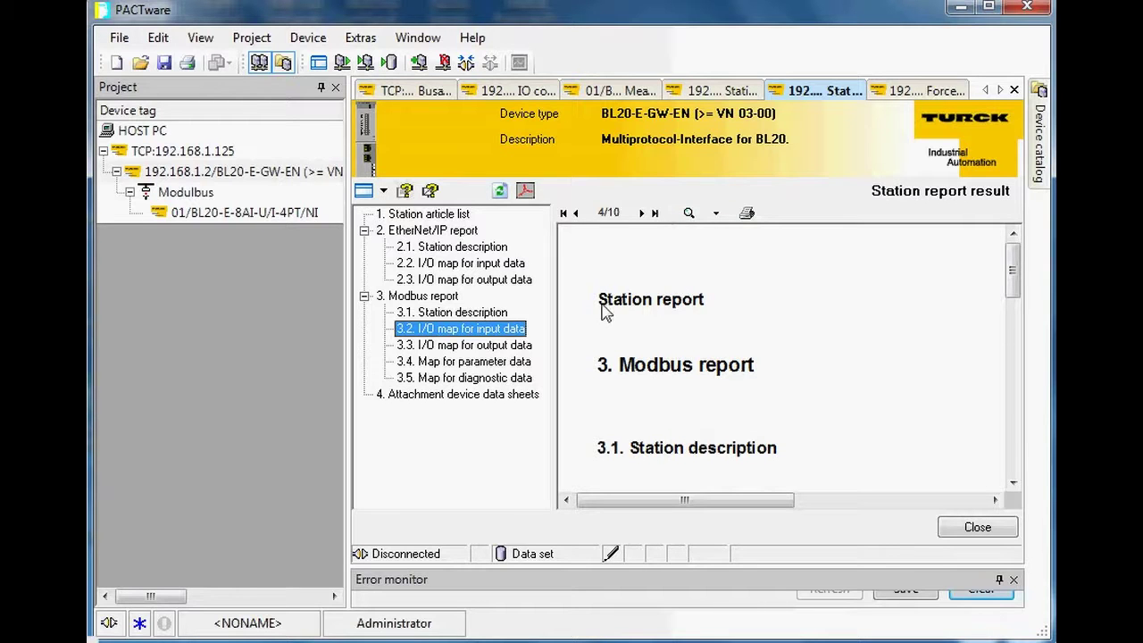
left_click_drag(552, 280, 462, 281)
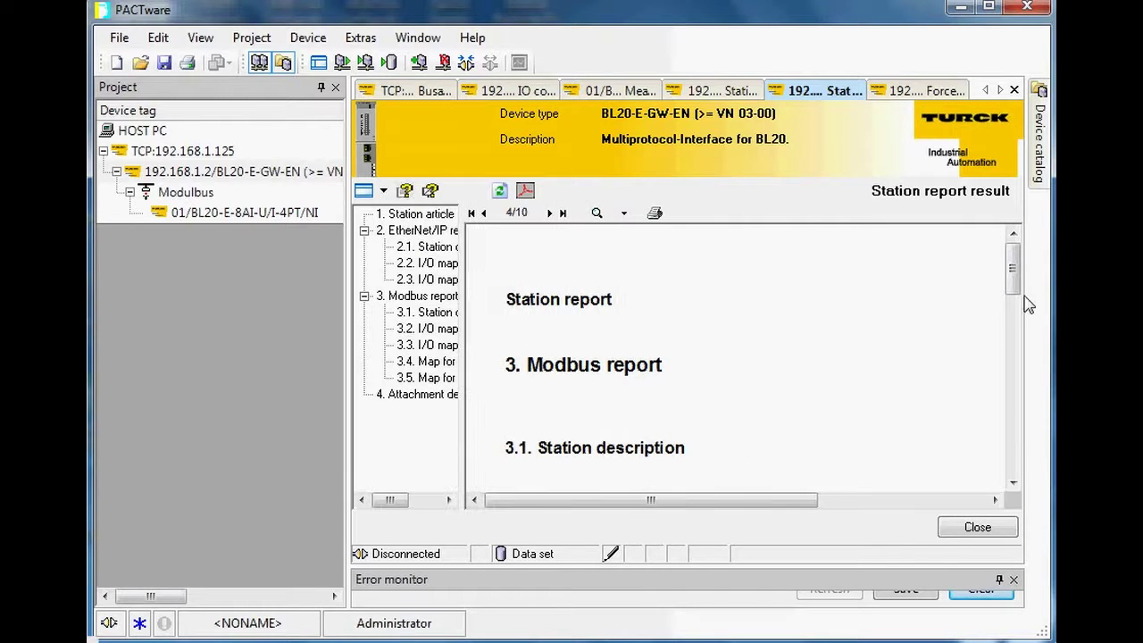
left_click_drag(1010, 284, 1012, 326)
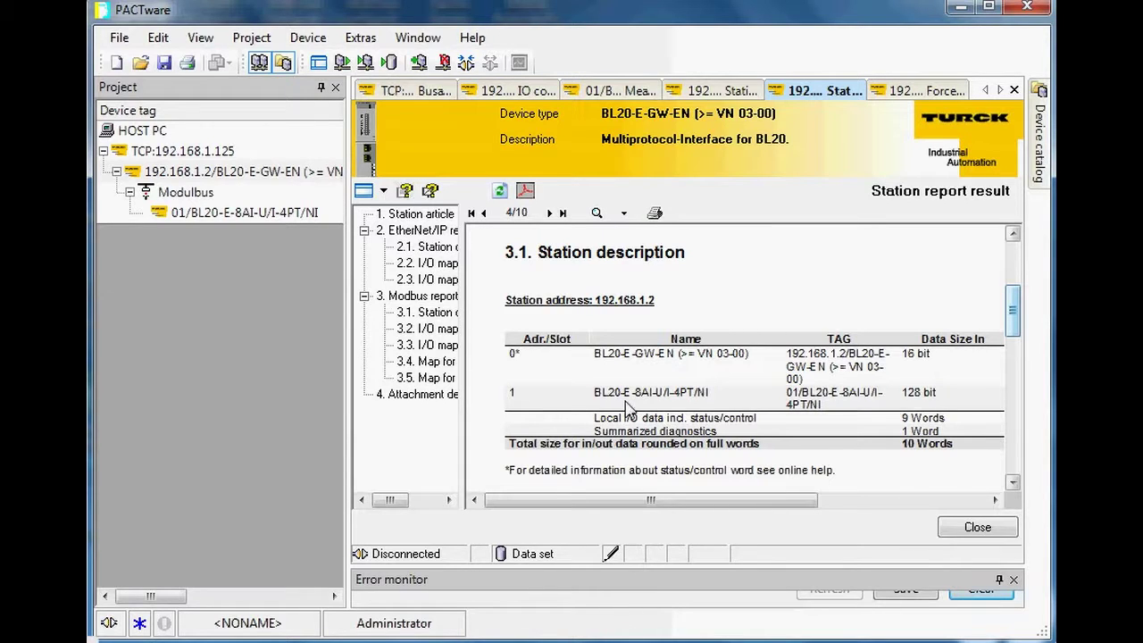
Step: Examine the Modbus I/O map for input data, including its register addresses and bit positions
left_click(1013, 483)
left_click(1012, 482)
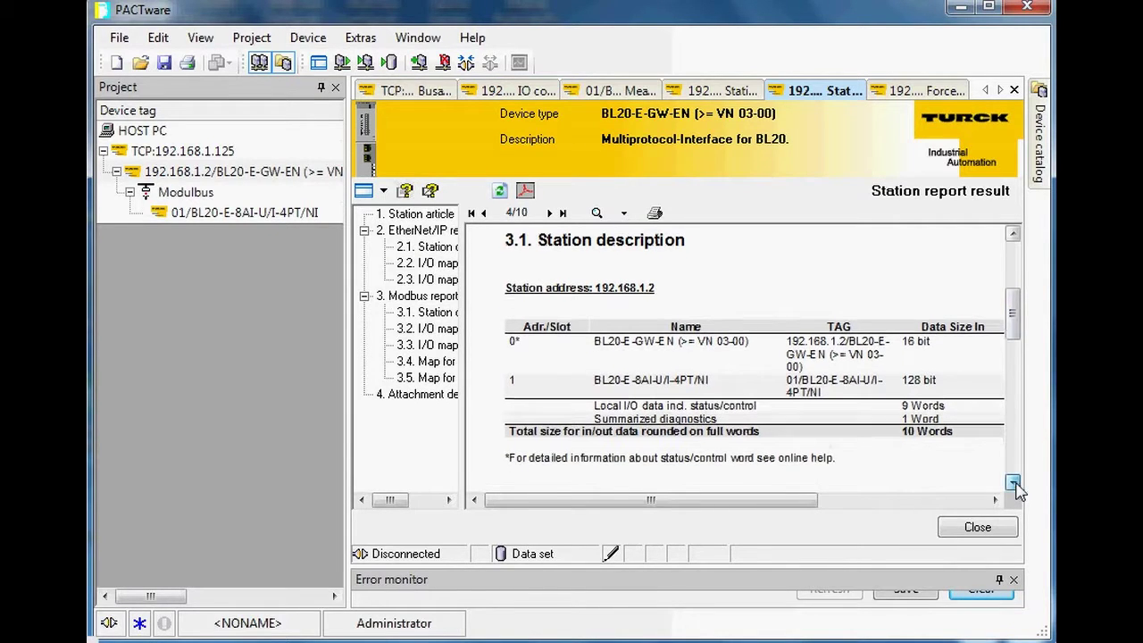
left_click(1013, 482)
left_click(1013, 482)
left_click_drag(1013, 332, 1014, 348)
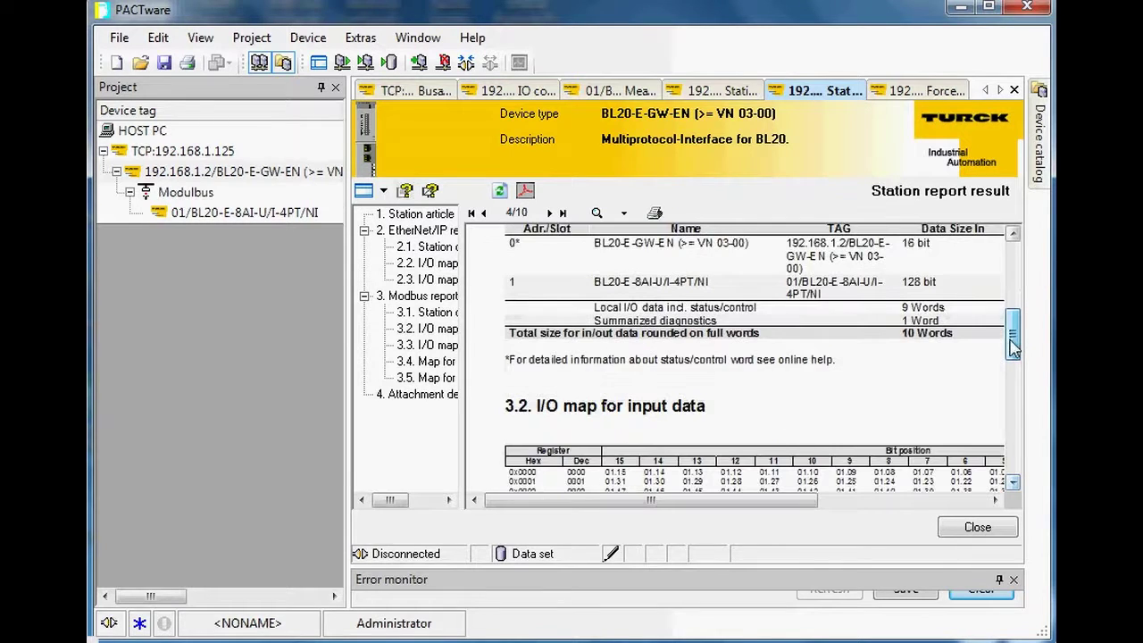
left_click(1014, 483)
left_click(1013, 483)
left_click(1014, 483)
left_click(1013, 483)
left_click(1014, 483)
left_click(1014, 483)
left_click(1013, 483)
left_click(1013, 483)
left_click(1013, 483)
left_click(1013, 483)
left_click(1014, 483)
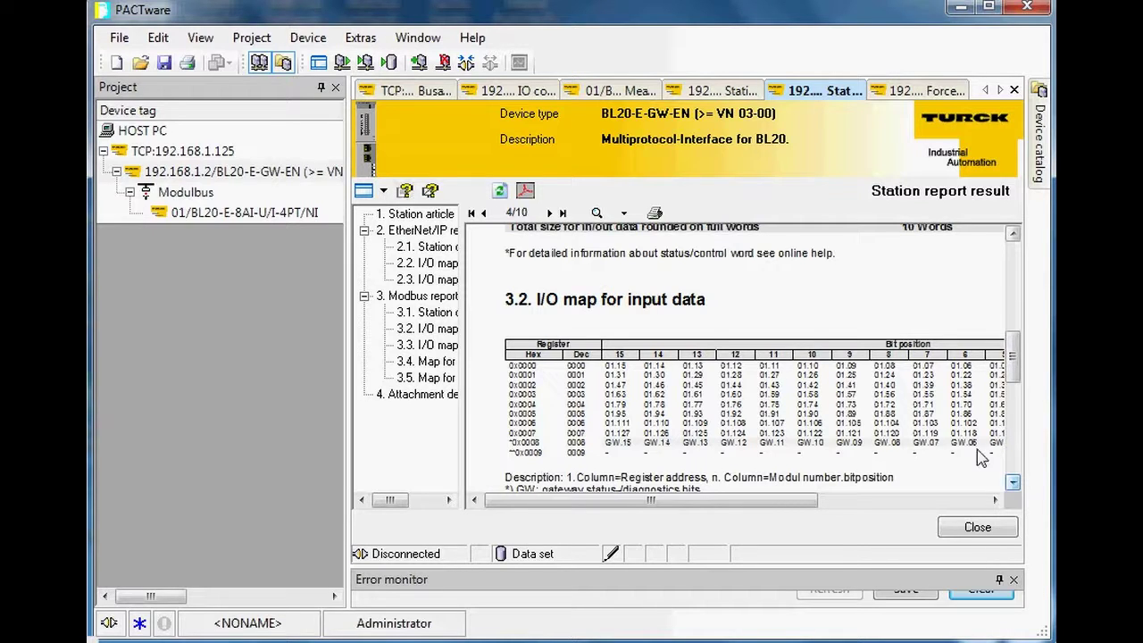
Step: Review the notes below the input map and the I/O map for output data, and return to the input data map
scroll(1010, 393, "down", 2)
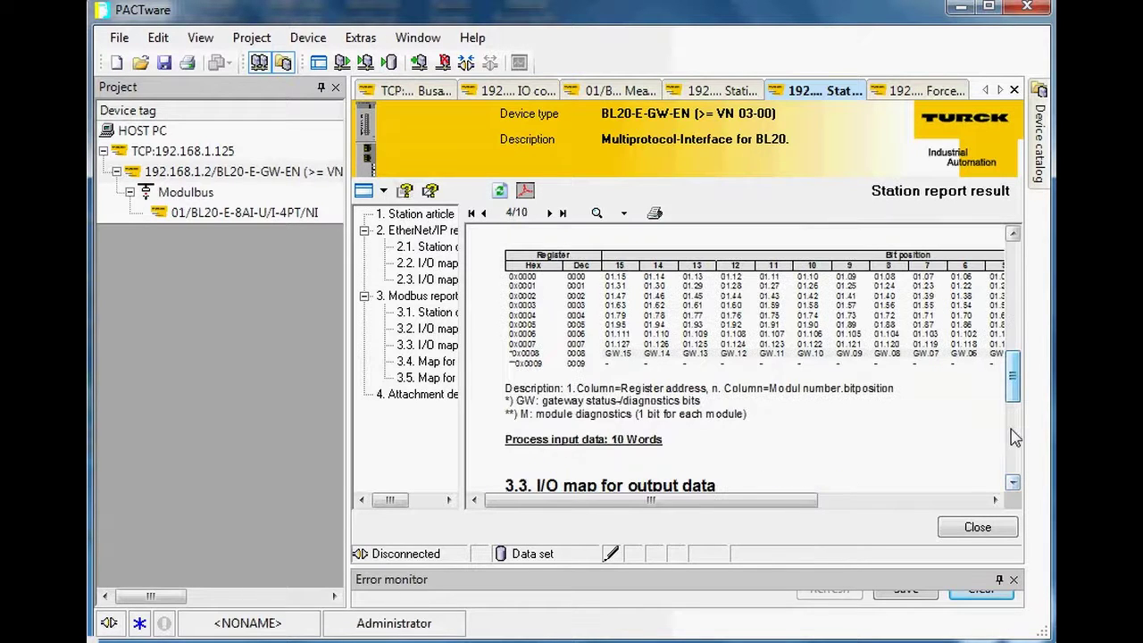
left_click(1014, 482)
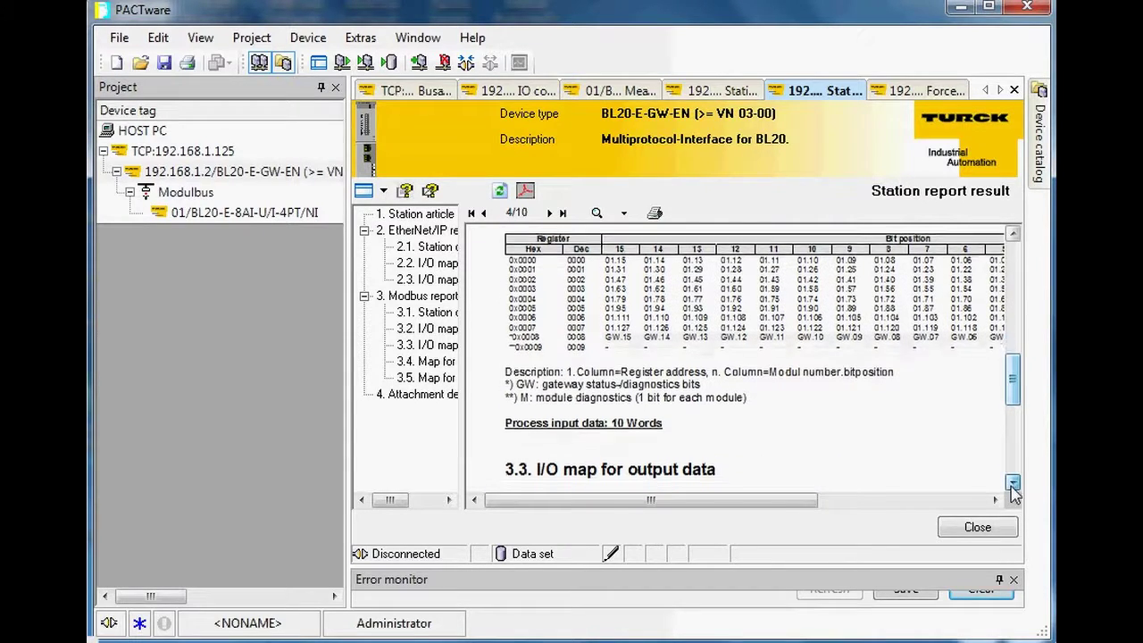
left_click(1015, 482)
left_click(1014, 482)
left_click(1014, 482)
left_click(1014, 482)
left_click(1014, 482)
left_click(1014, 482)
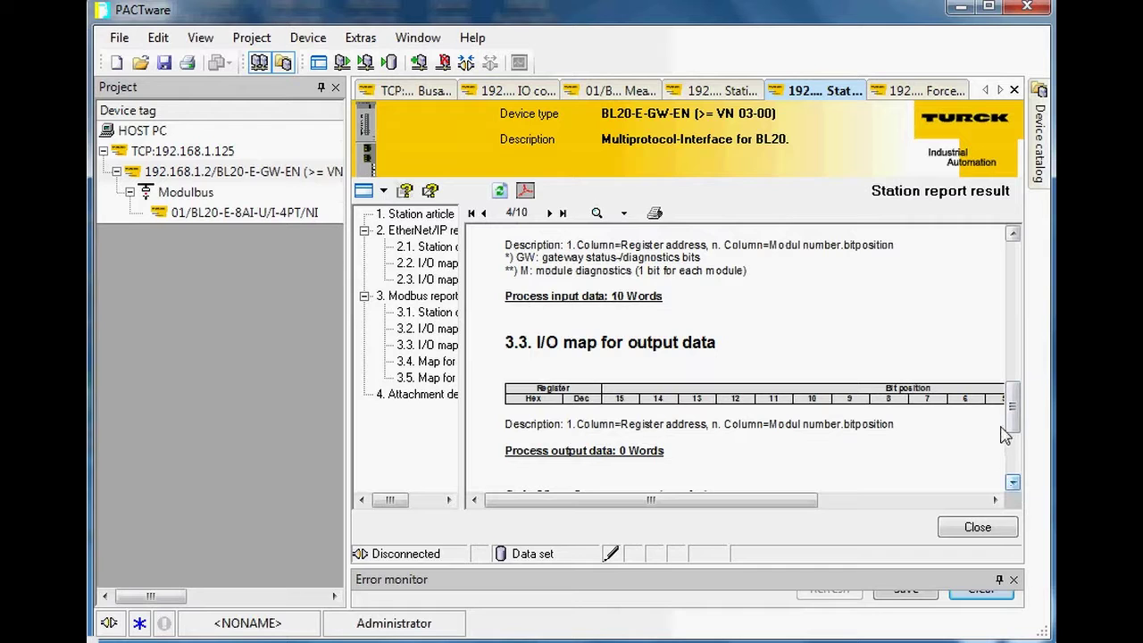
left_click_drag(1011, 416, 1012, 400)
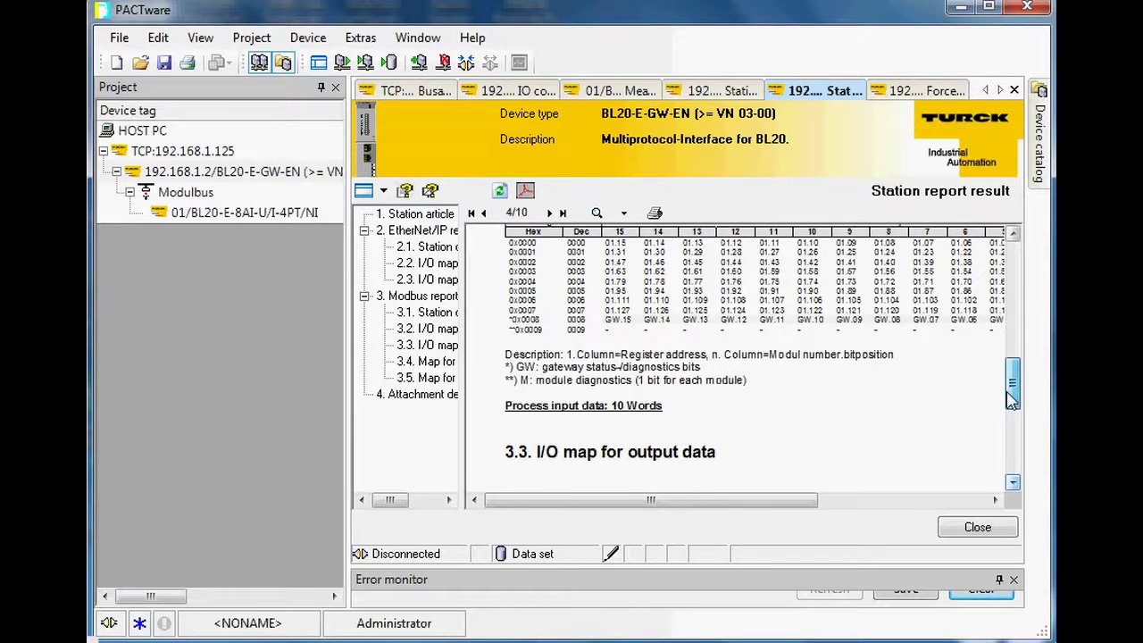
left_click(1014, 234)
left_click_drag(1017, 235, 1017, 235)
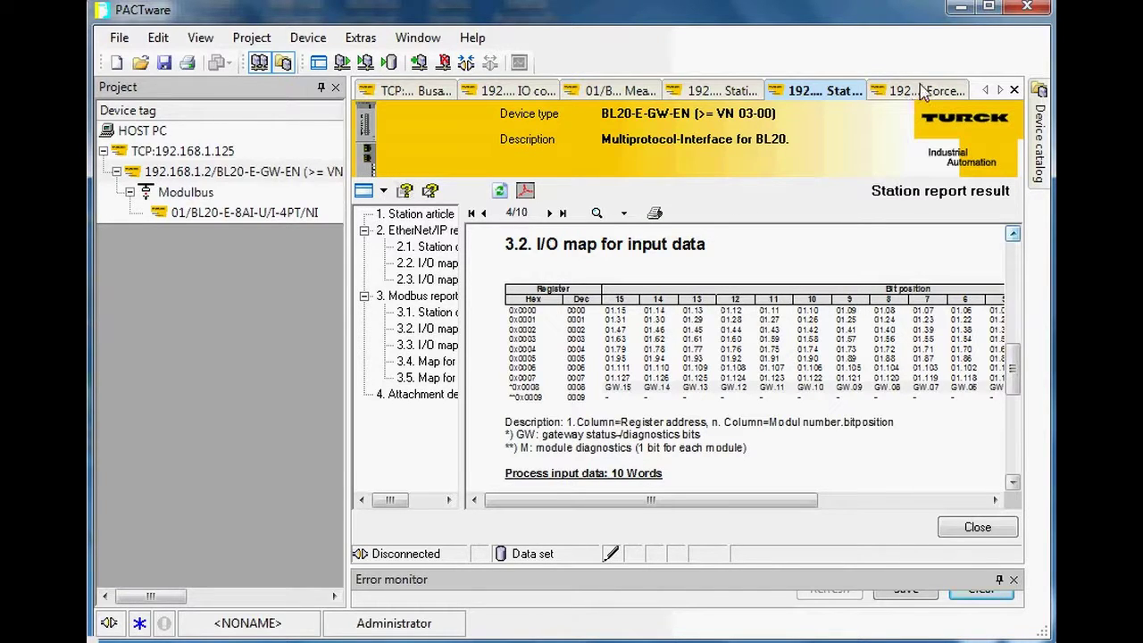
Step: Close the station report result and the station report settings
left_click(1015, 91)
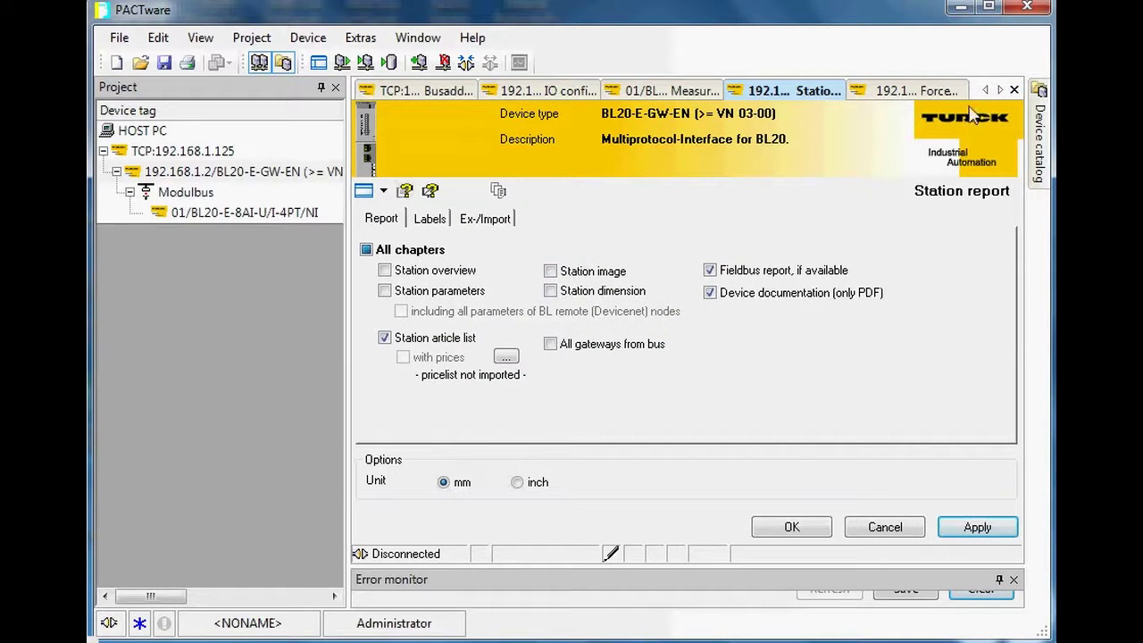
left_click(1015, 90)
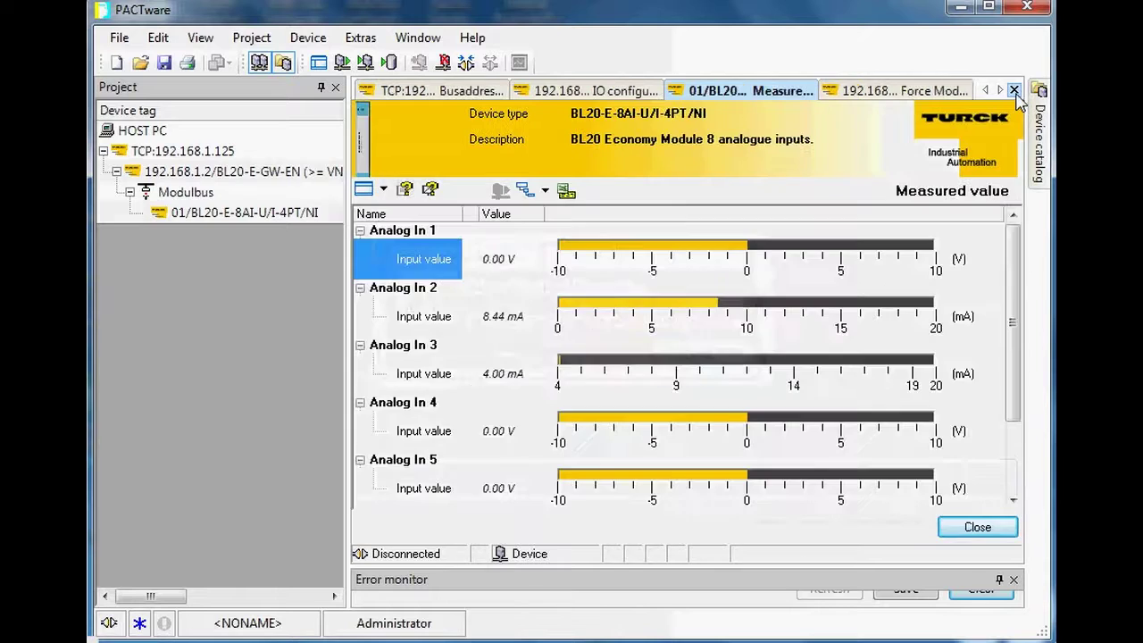